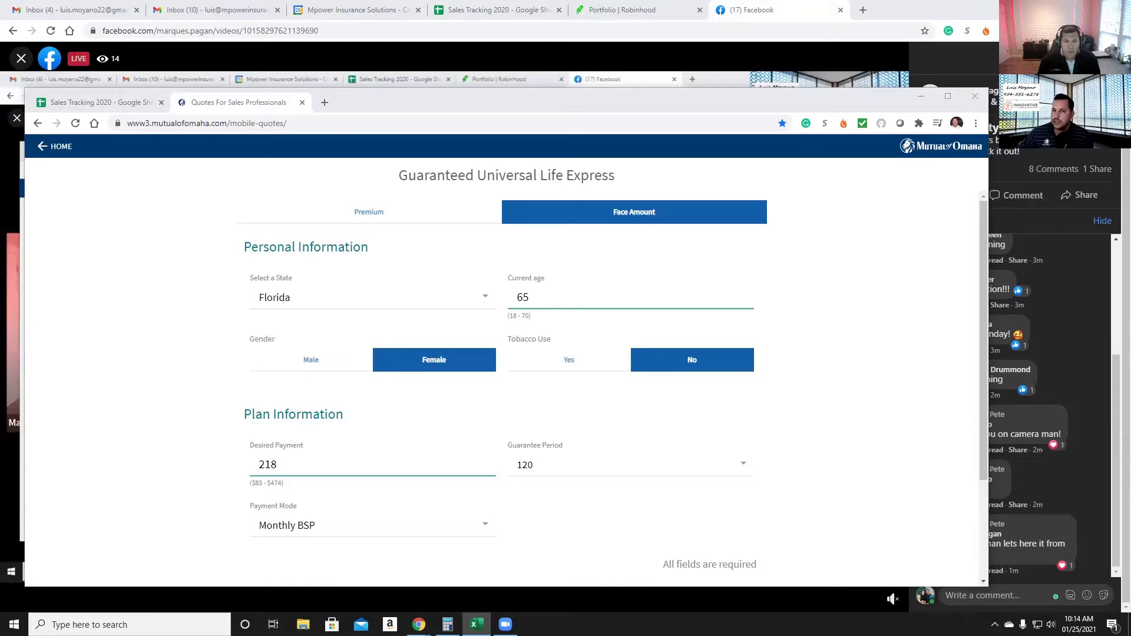
Step: Switch to the Excel workbook and examine both spouses' ages, Social Security amounts and combined income in rows 3 to 5
{"action": "key", "text": "alt+Tab"}
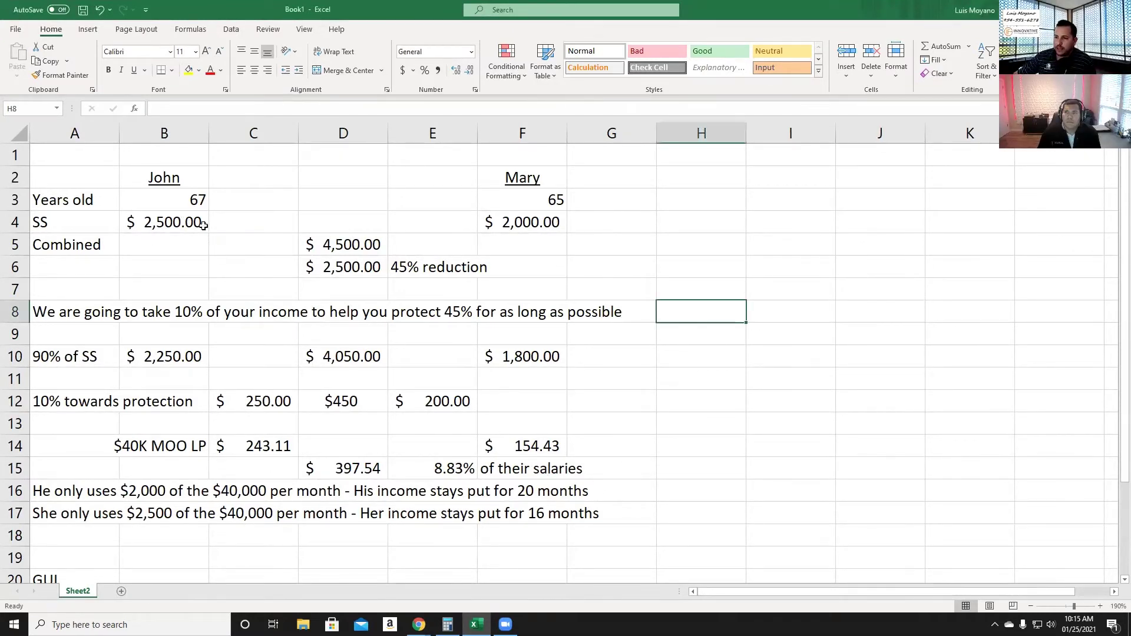
{"action": "left_click", "coordinate": [199, 204]}
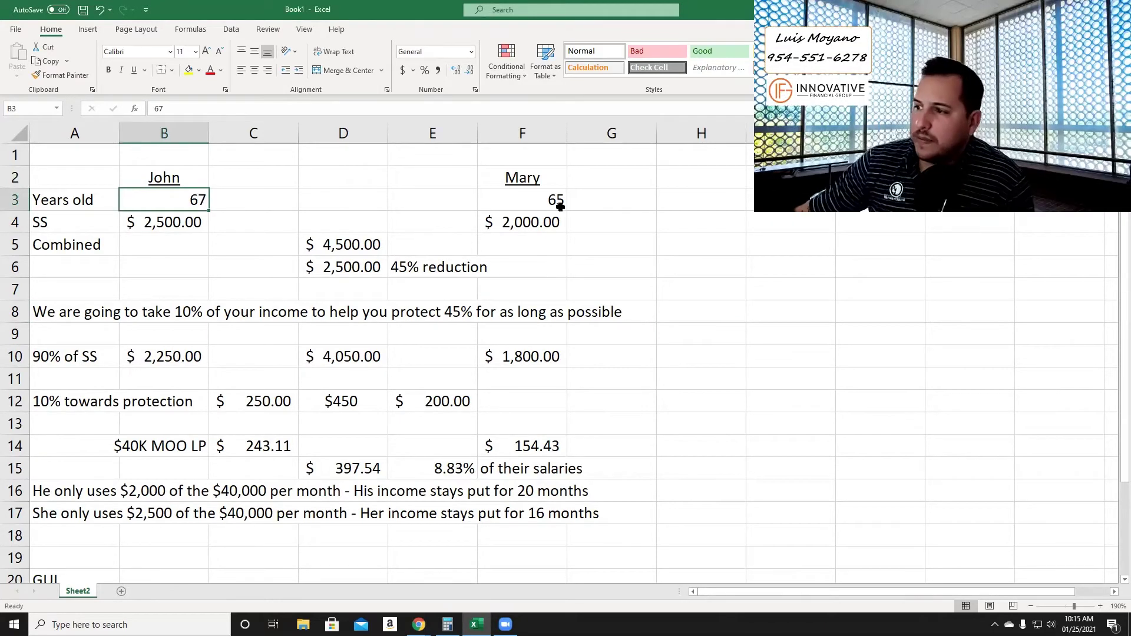
{"action": "left_click", "coordinate": [555, 206]}
{"action": "left_click", "coordinate": [32, 222]}
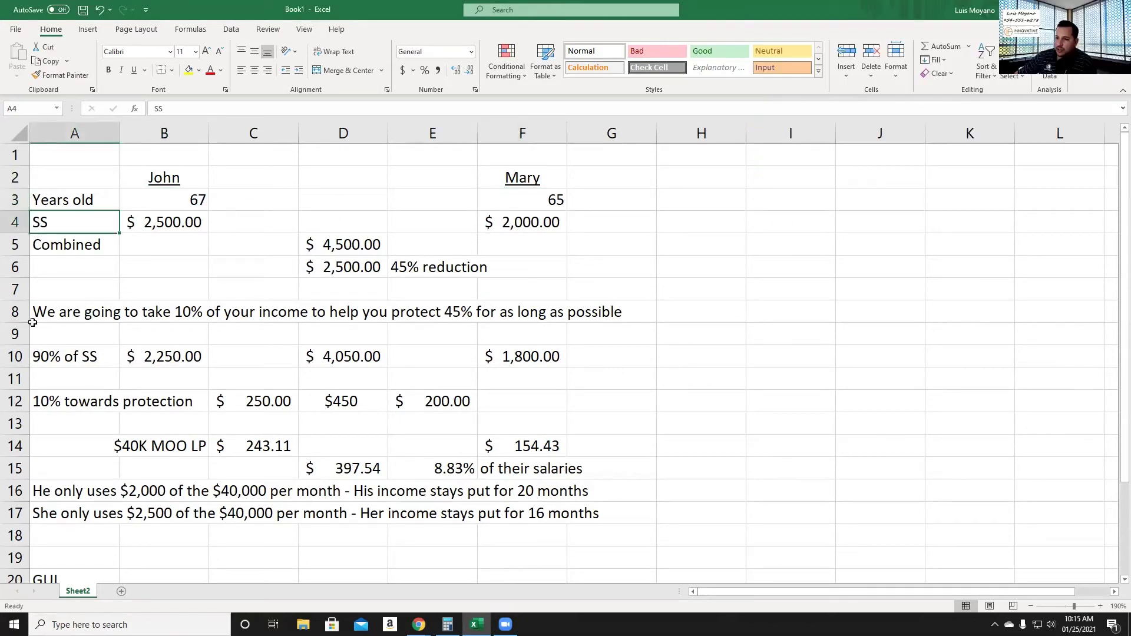
{"action": "left_click", "coordinate": [8, 222]}
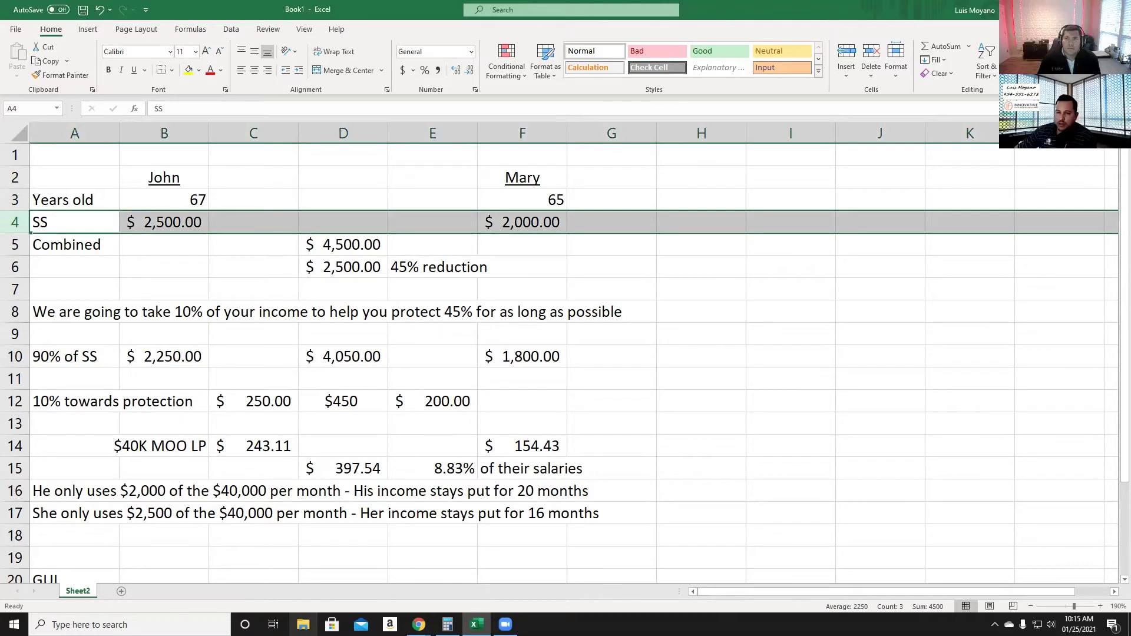
{"action": "left_click", "coordinate": [177, 228]}
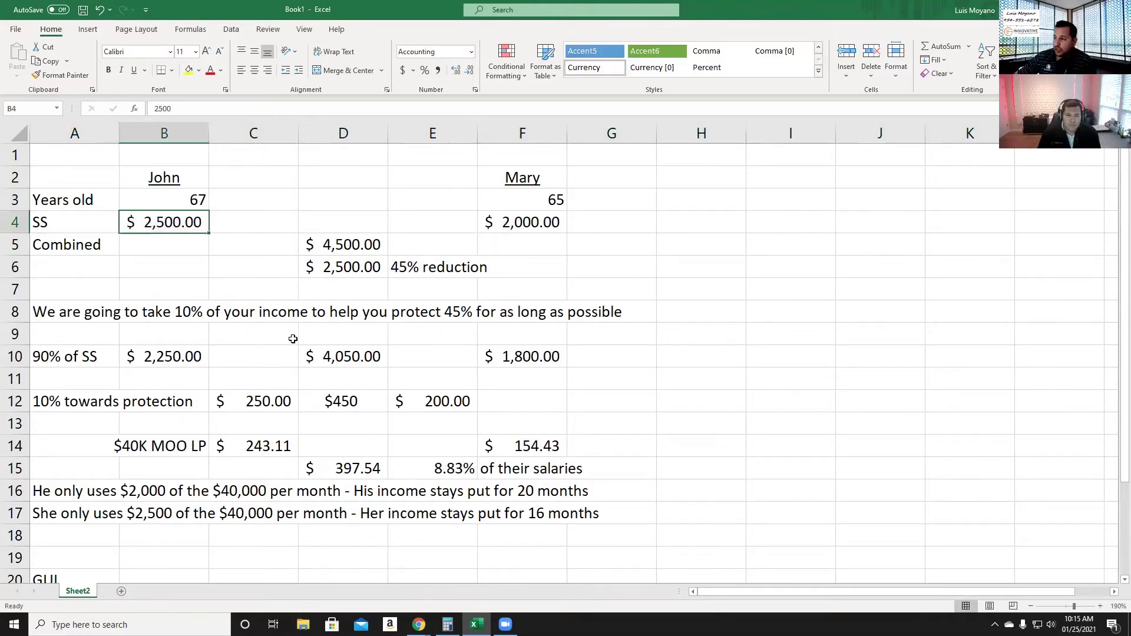
{"action": "left_click", "coordinate": [537, 226]}
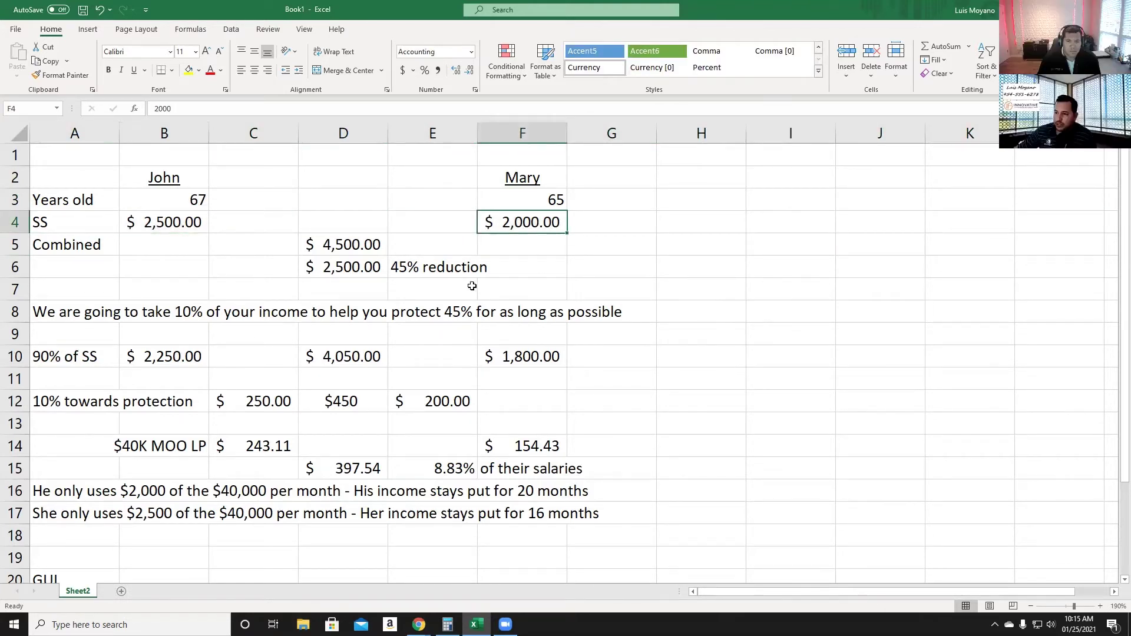
{"action": "left_click", "coordinate": [344, 246]}
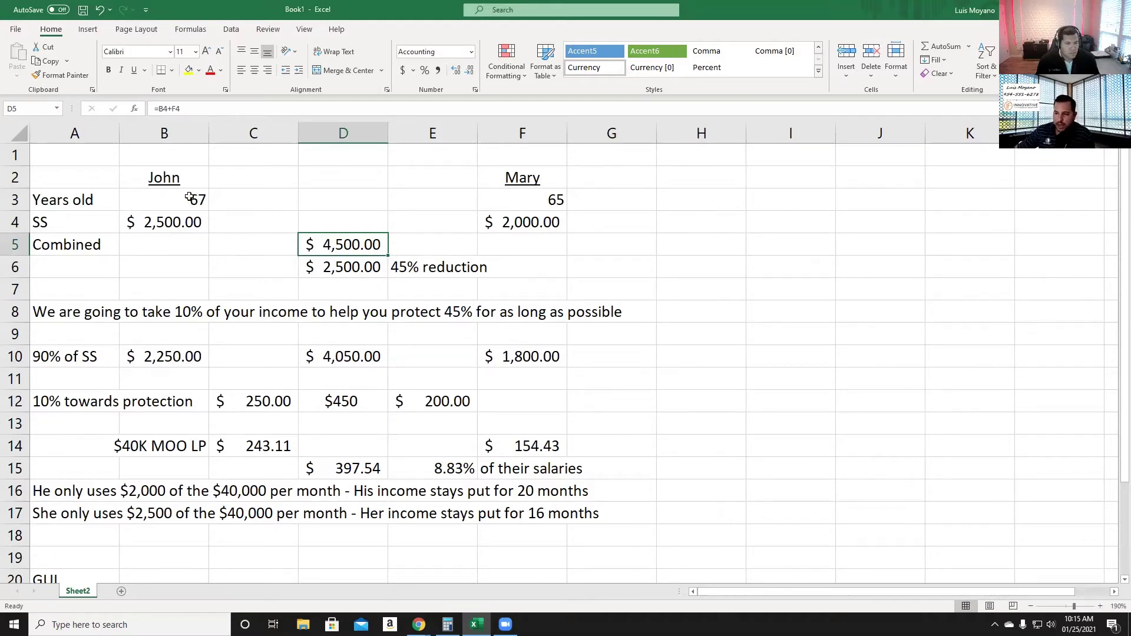
Step: Compare the two spouses' individual Social Security amounts in cells B4 and F4
{"action": "left_click", "coordinate": [139, 223]}
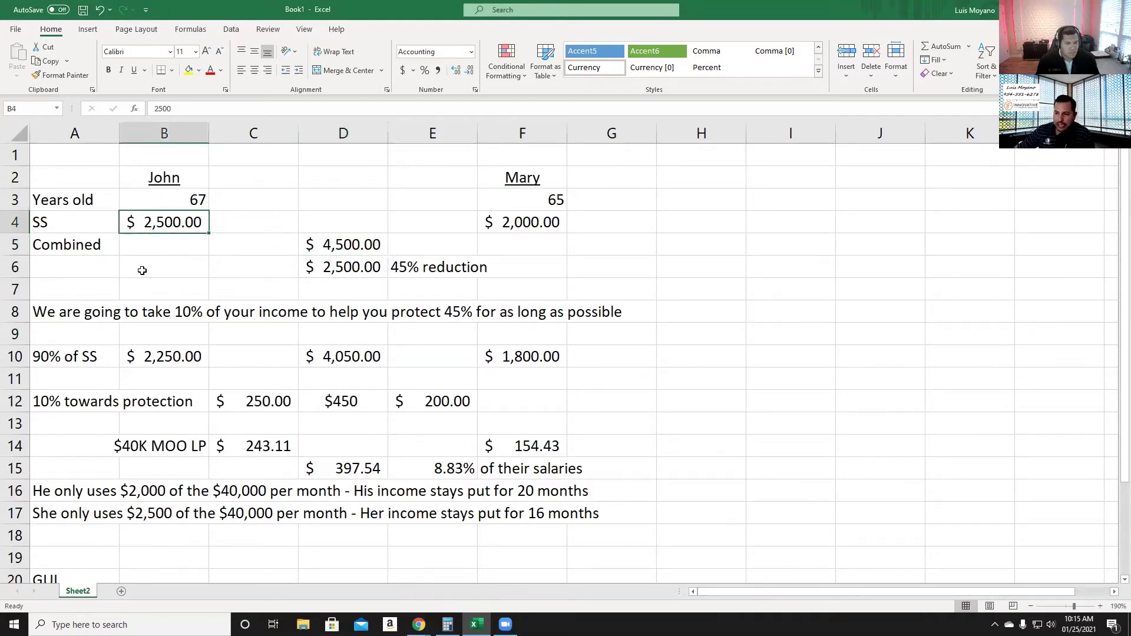
{"action": "left_click", "coordinate": [516, 229]}
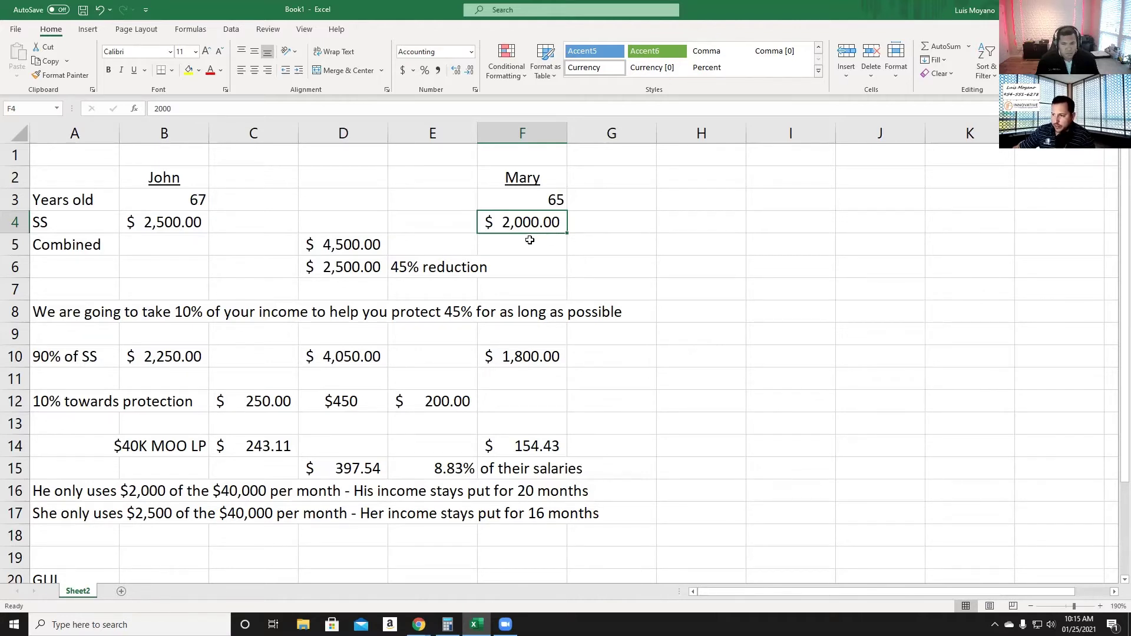
{"action": "left_click", "coordinate": [186, 220]}
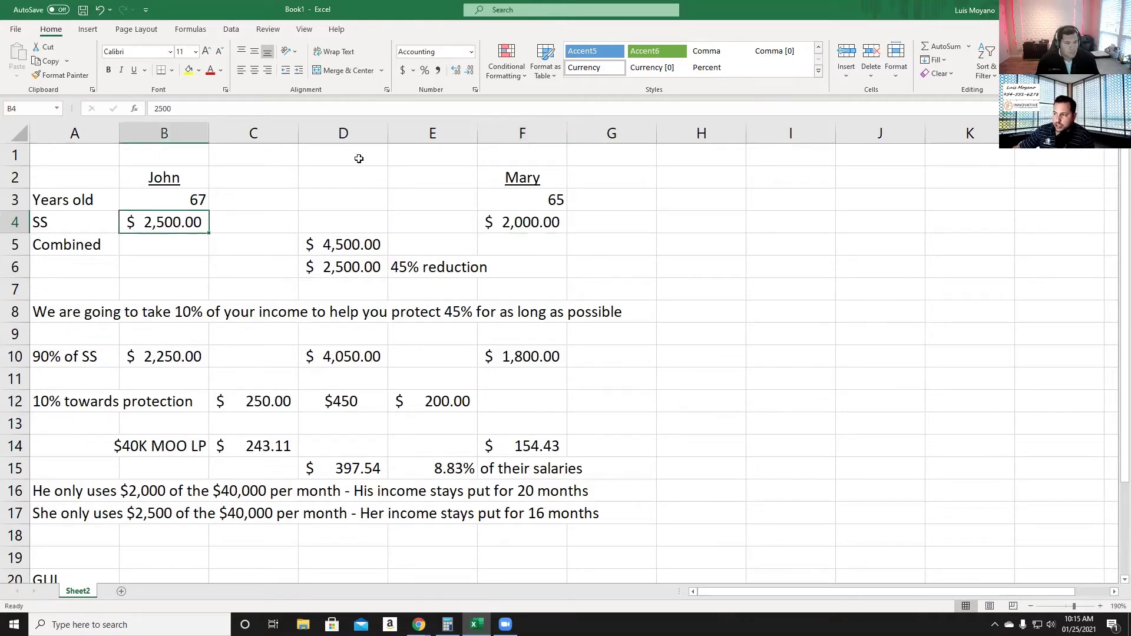
{"action": "left_click", "coordinate": [513, 223]}
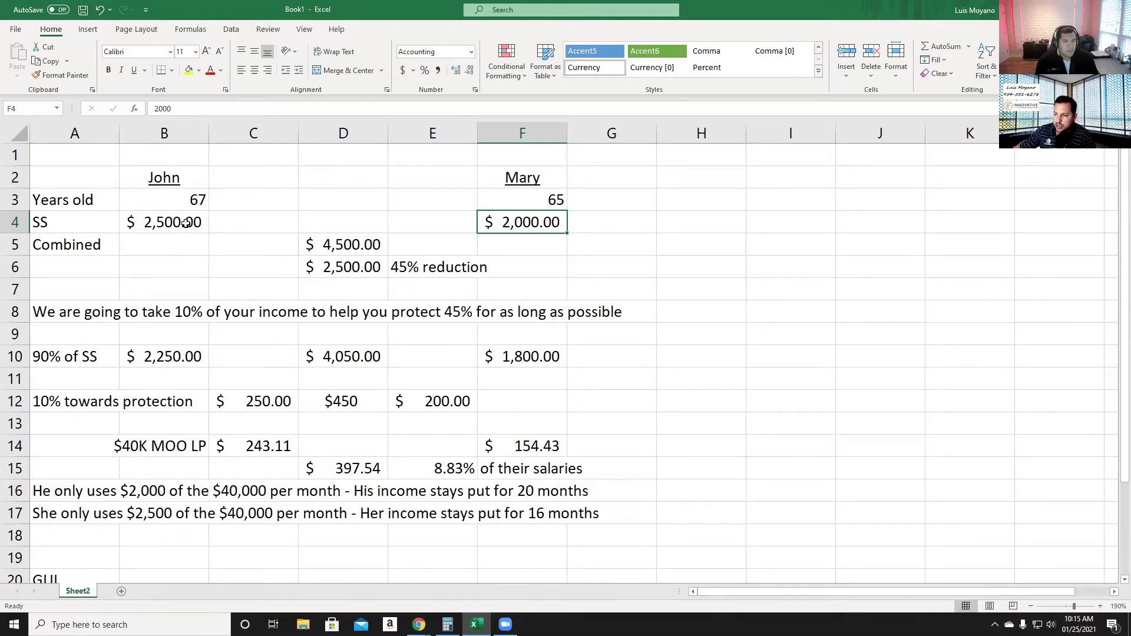
{"action": "left_click", "coordinate": [186, 223]}
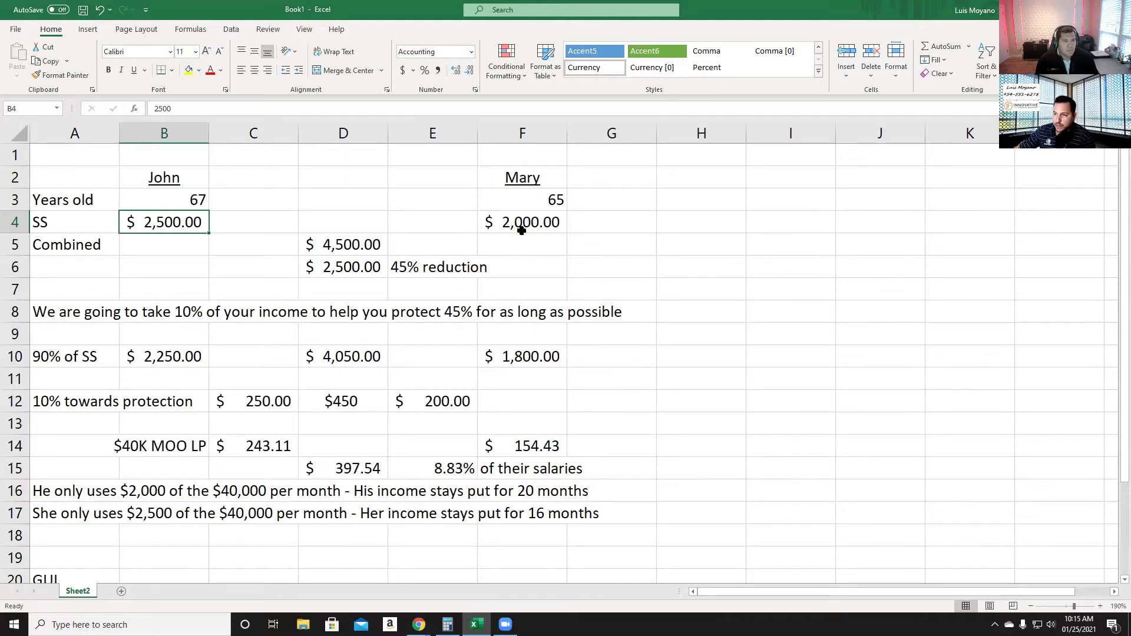
Step: Compare the combined income in D5 with the surviving spouse's income in D6 and the reduction note in E6
{"action": "left_click", "coordinate": [355, 246]}
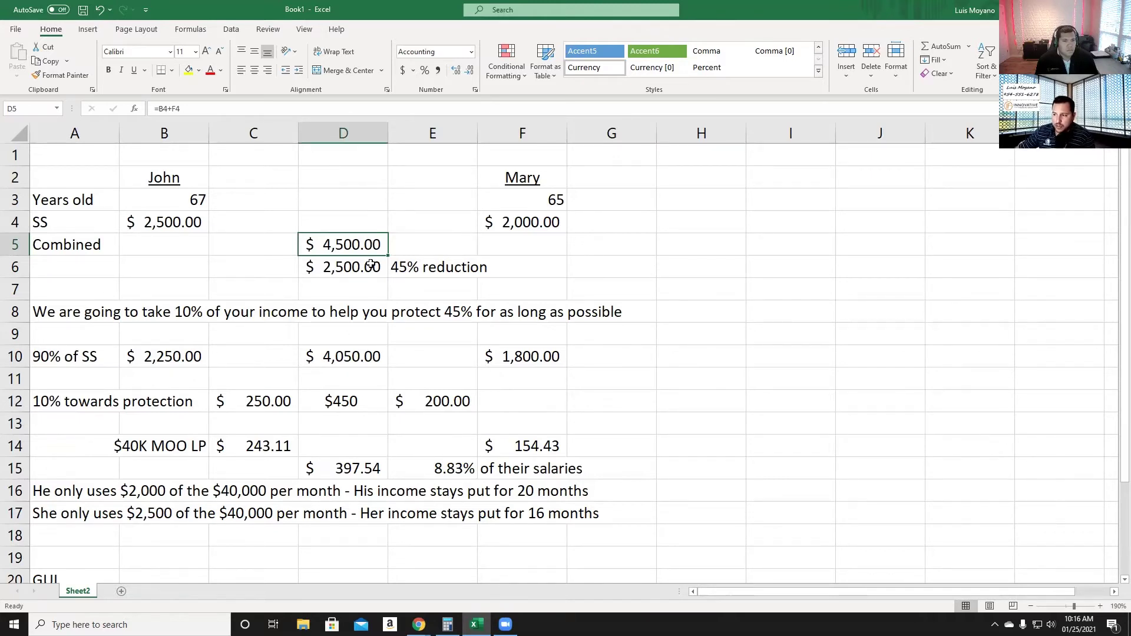
{"action": "left_click", "coordinate": [371, 263]}
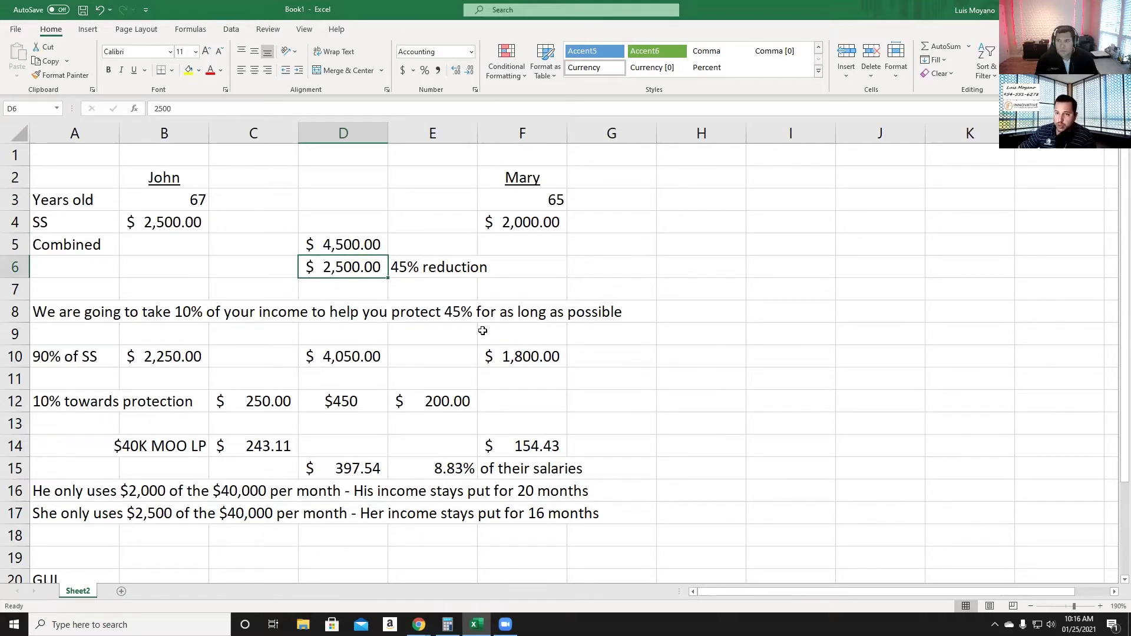
{"action": "left_click", "coordinate": [443, 268]}
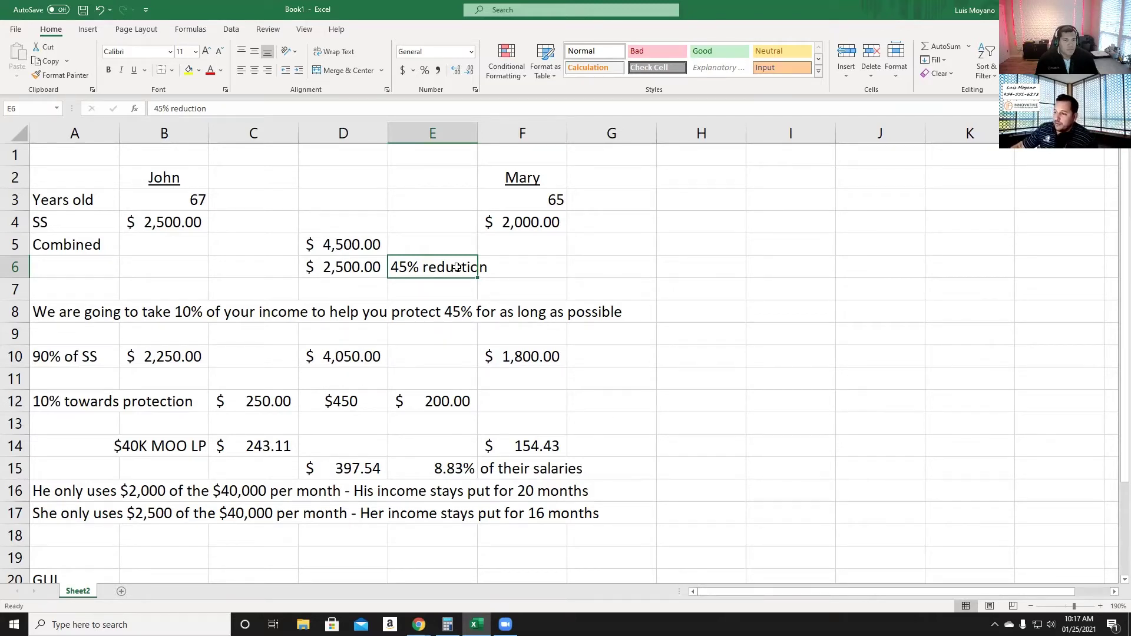
{"action": "left_click", "coordinate": [486, 295]}
{"action": "left_click_drag", "start_coordinate": [463, 265], "coordinate": [314, 261]}
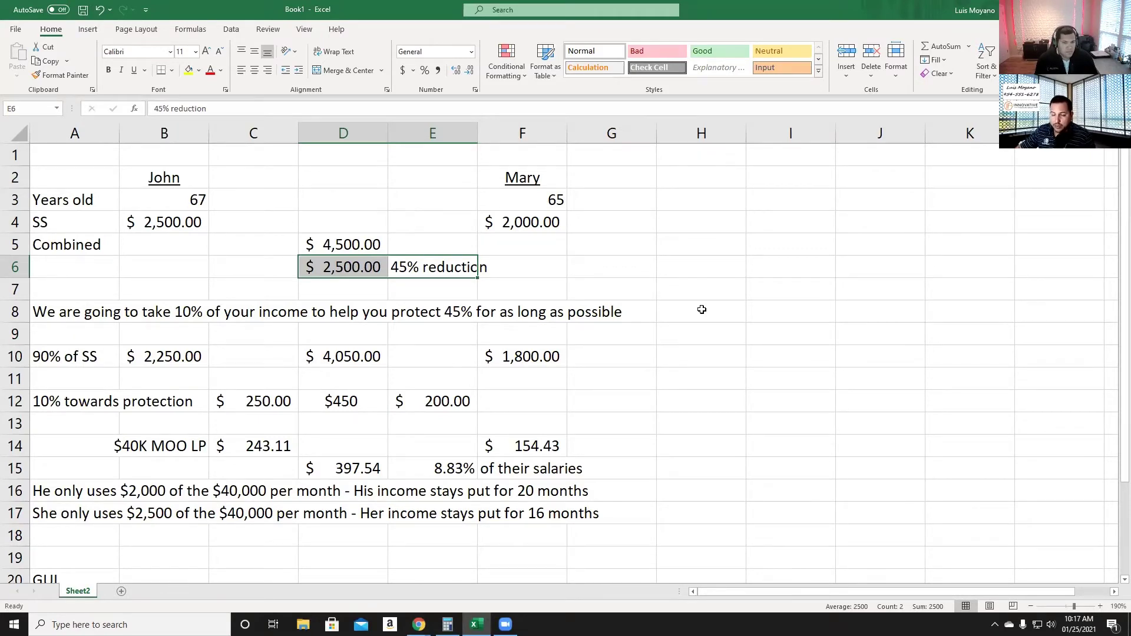
{"action": "left_click", "coordinate": [448, 263]}
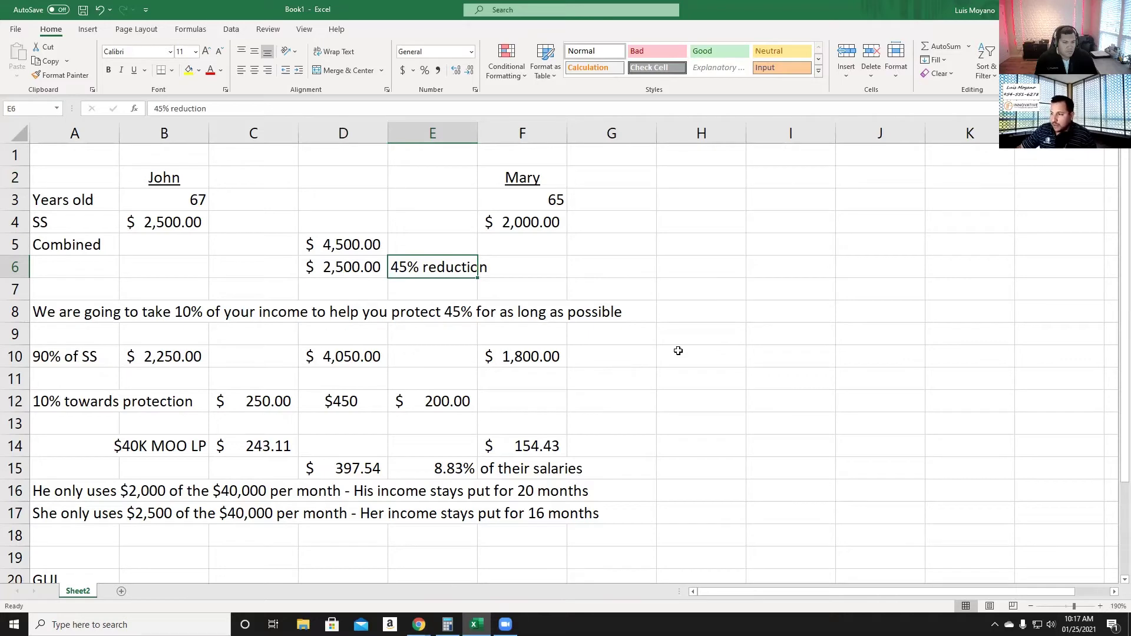
Step: Highlight the row 8 statement about using 10% of income to protect 45% for as long as possible
{"action": "scroll", "coordinate": [641, 317], "scroll_direction": "down", "scroll_amount": 1}
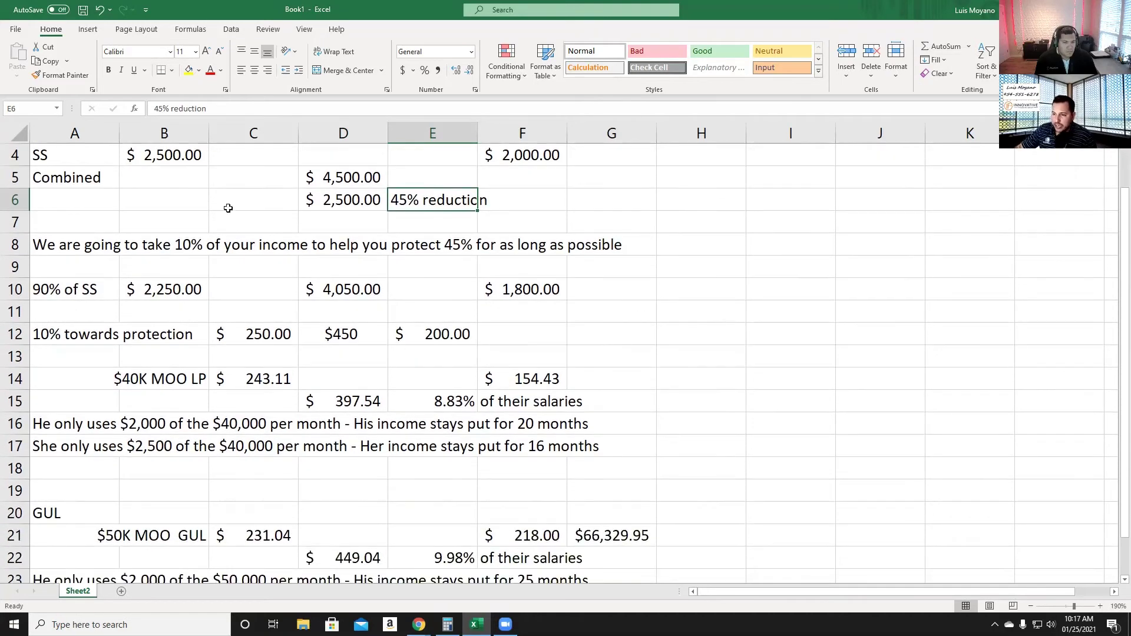
{"action": "left_click_drag", "start_coordinate": [92, 245], "coordinate": [569, 245]}
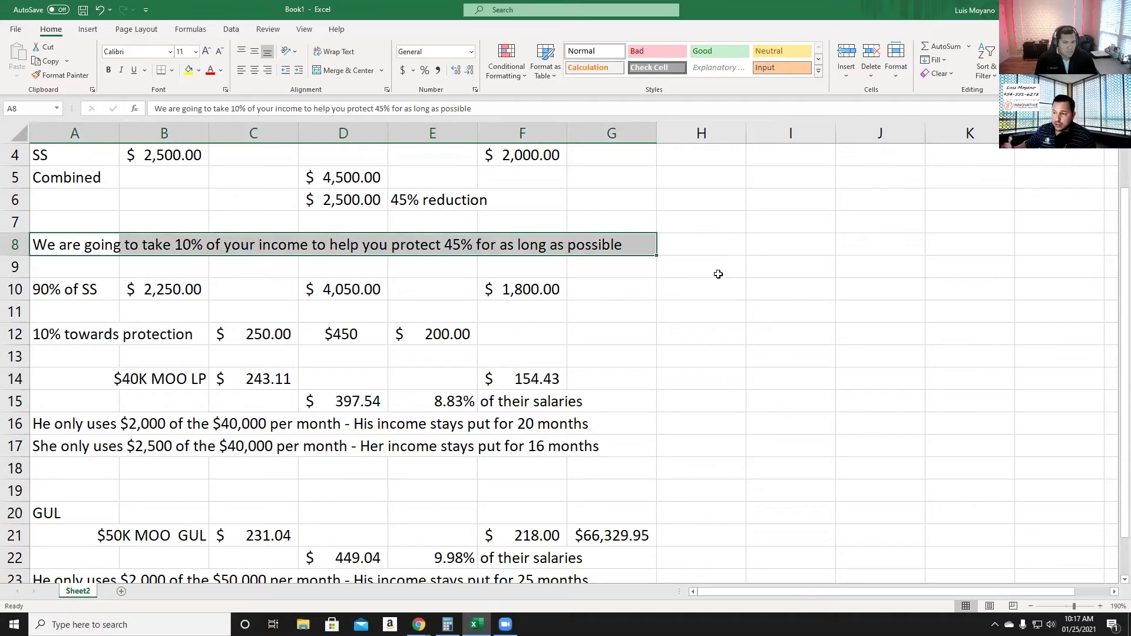
{"action": "scroll", "coordinate": [699, 419], "scroll_direction": "up", "scroll_amount": 1}
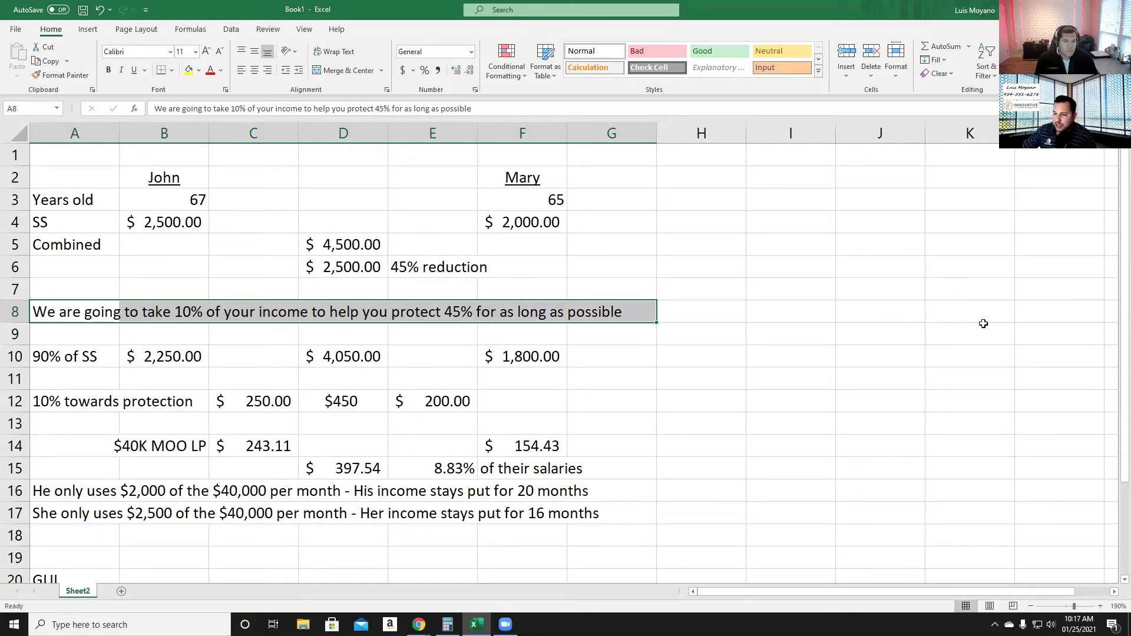
Step: Examine the 90% of SS row against each spouse's original amount in row 4, including the combined figure in D10
{"action": "left_click", "coordinate": [88, 356]}
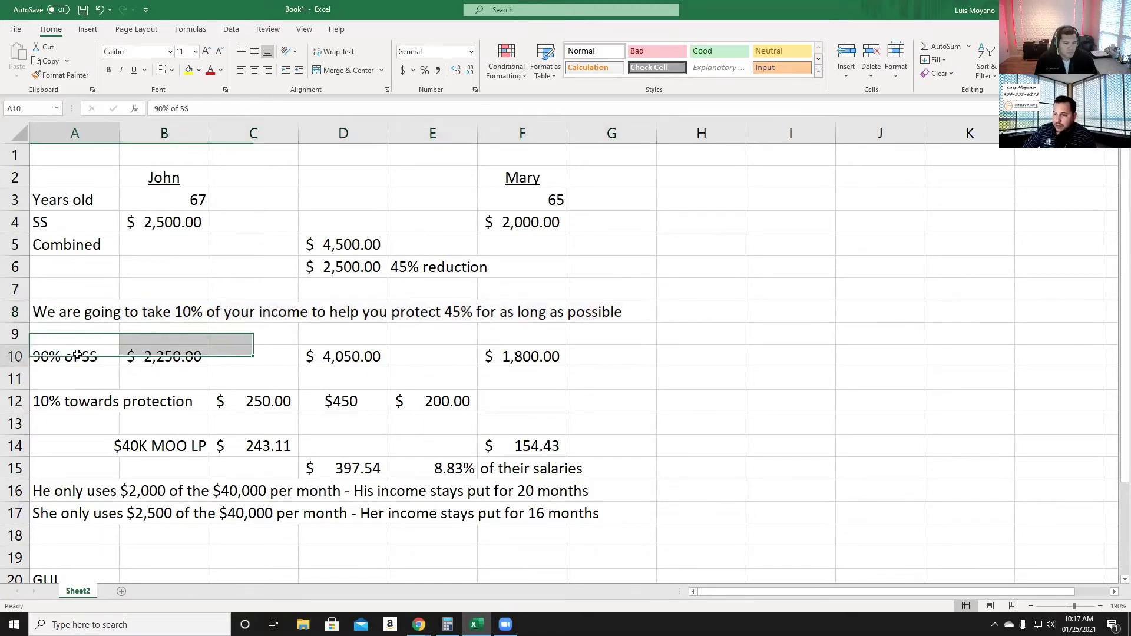
{"action": "left_click", "coordinate": [12, 358]}
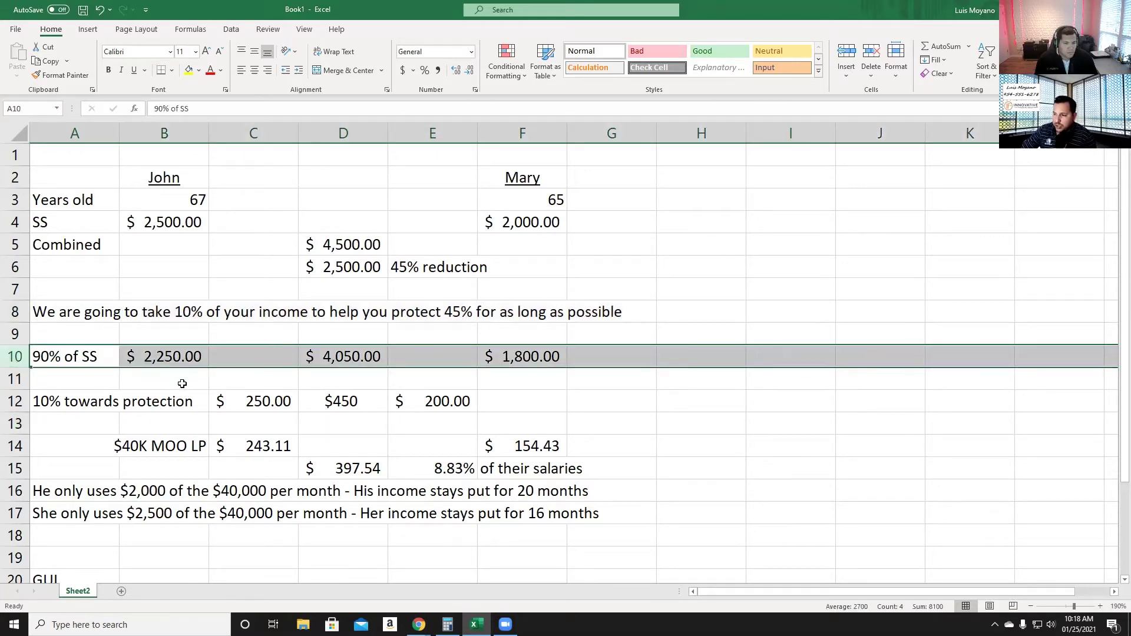
{"action": "left_click", "coordinate": [182, 223]}
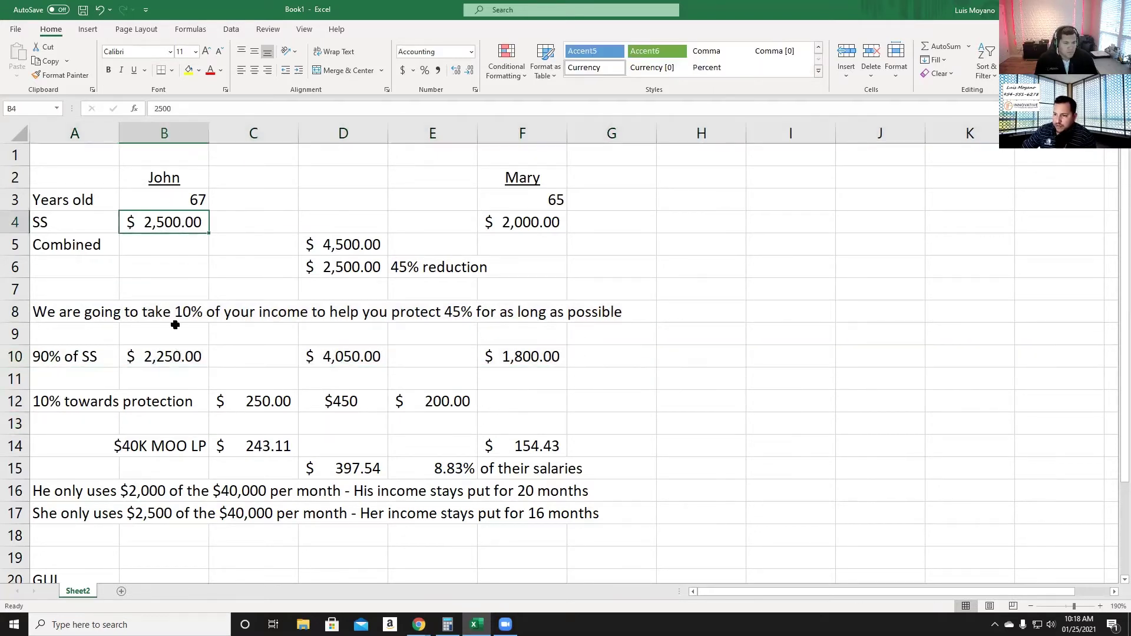
{"action": "left_click", "coordinate": [176, 355]}
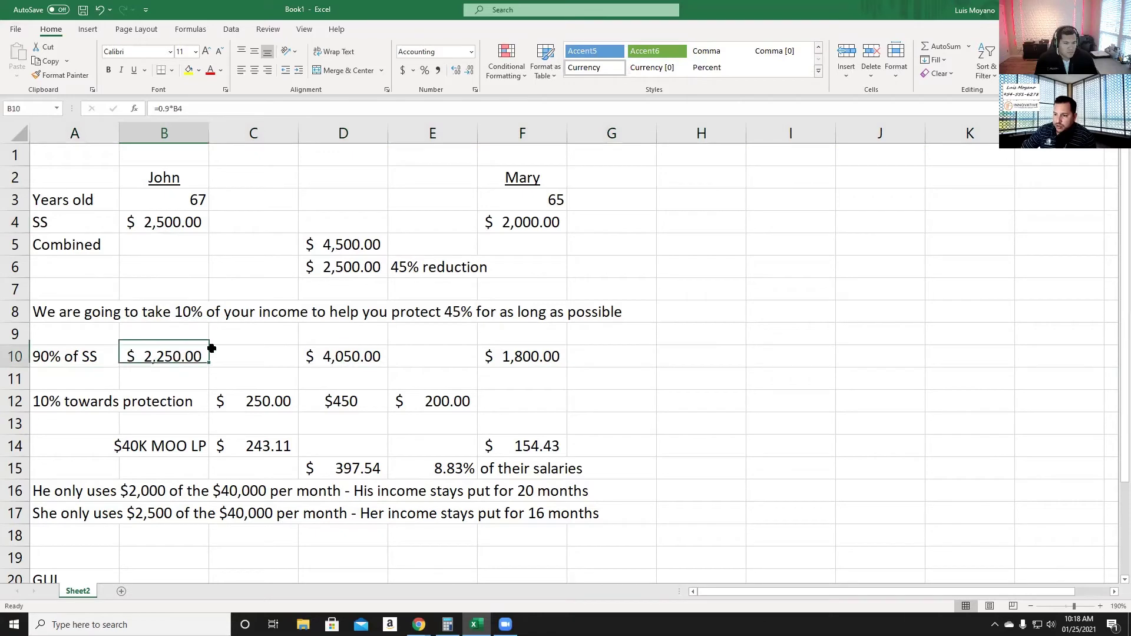
{"action": "left_click", "coordinate": [548, 223]}
{"action": "left_click", "coordinate": [527, 355]}
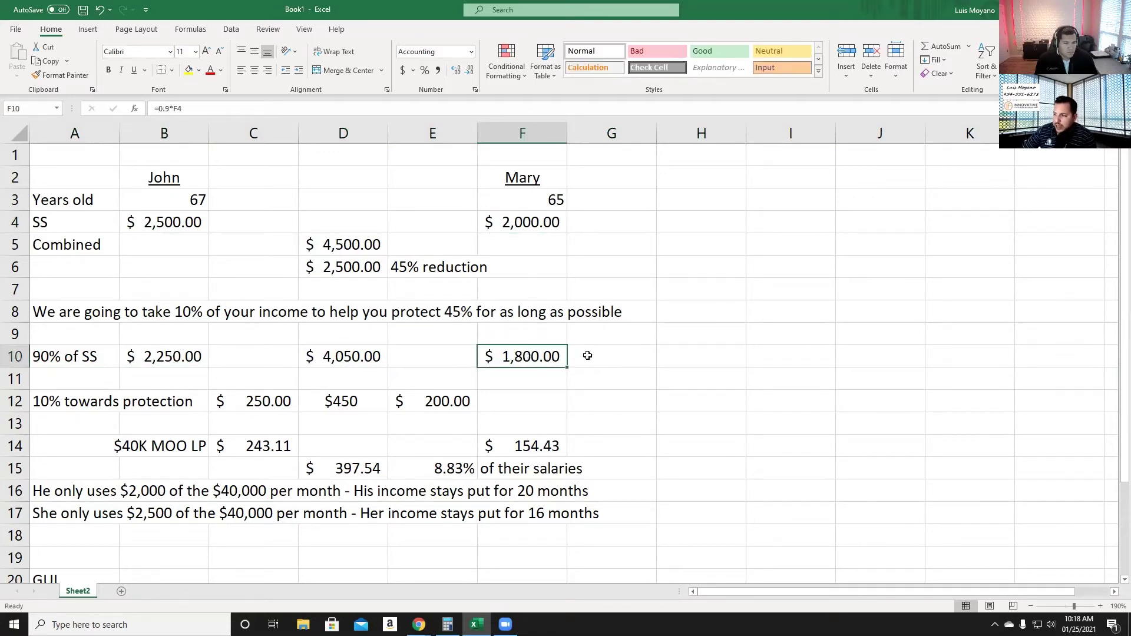
{"action": "left_click", "coordinate": [351, 356]}
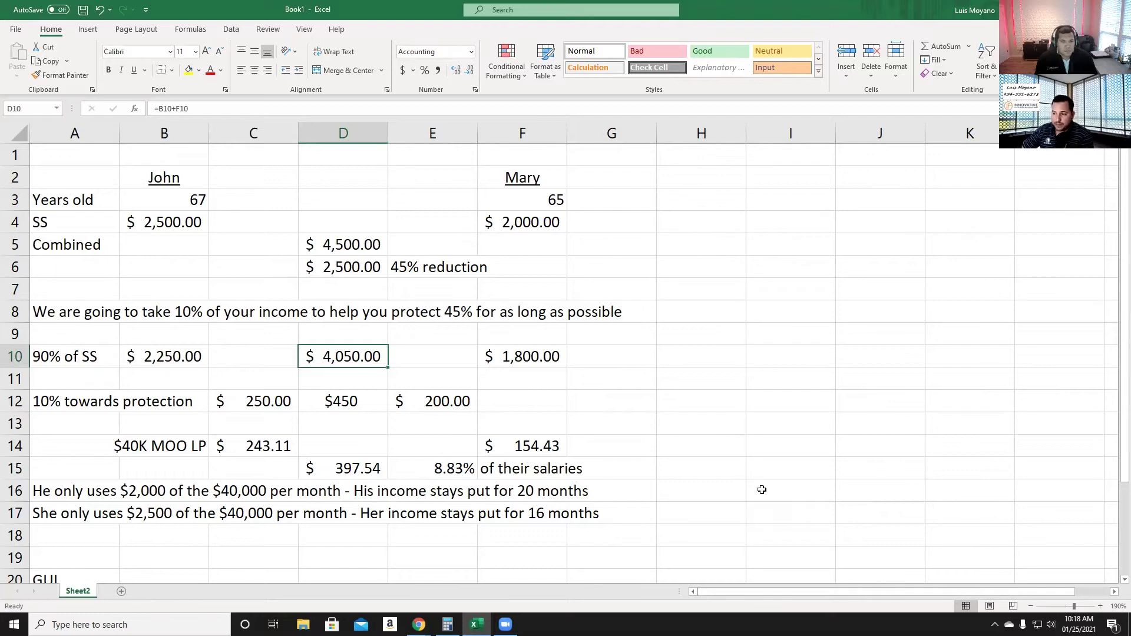
Step: Calculate the yearly cost of the combined 10% protection amount in Calculator by multiplying 450 by 12
{"action": "scroll", "coordinate": [752, 372], "scroll_direction": "down", "scroll_amount": 1}
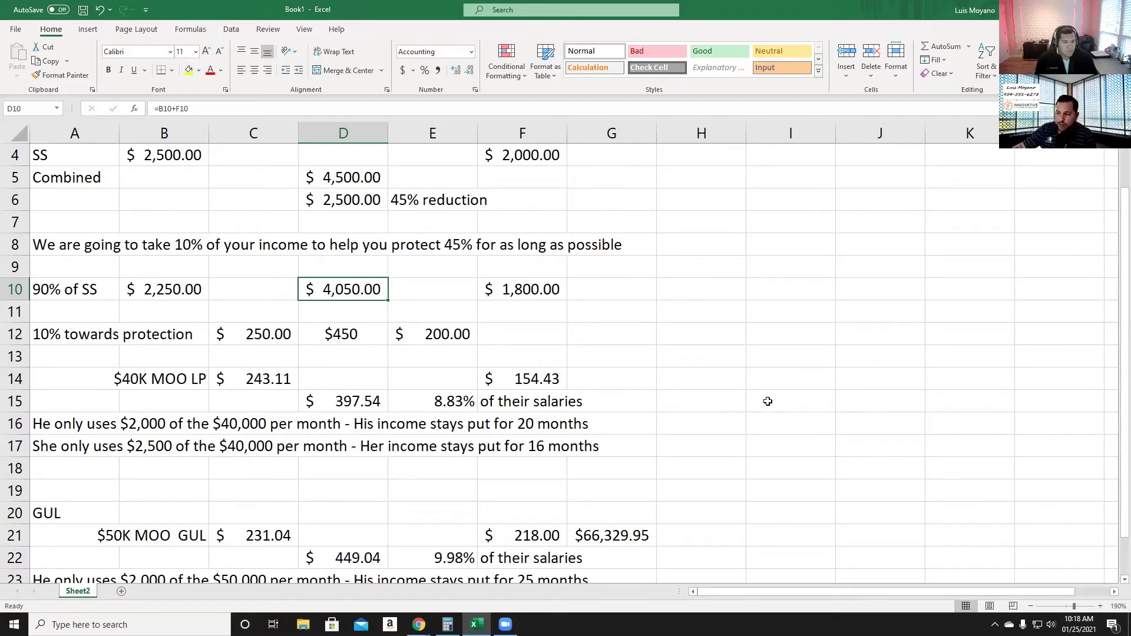
{"action": "left_click", "coordinate": [372, 332]}
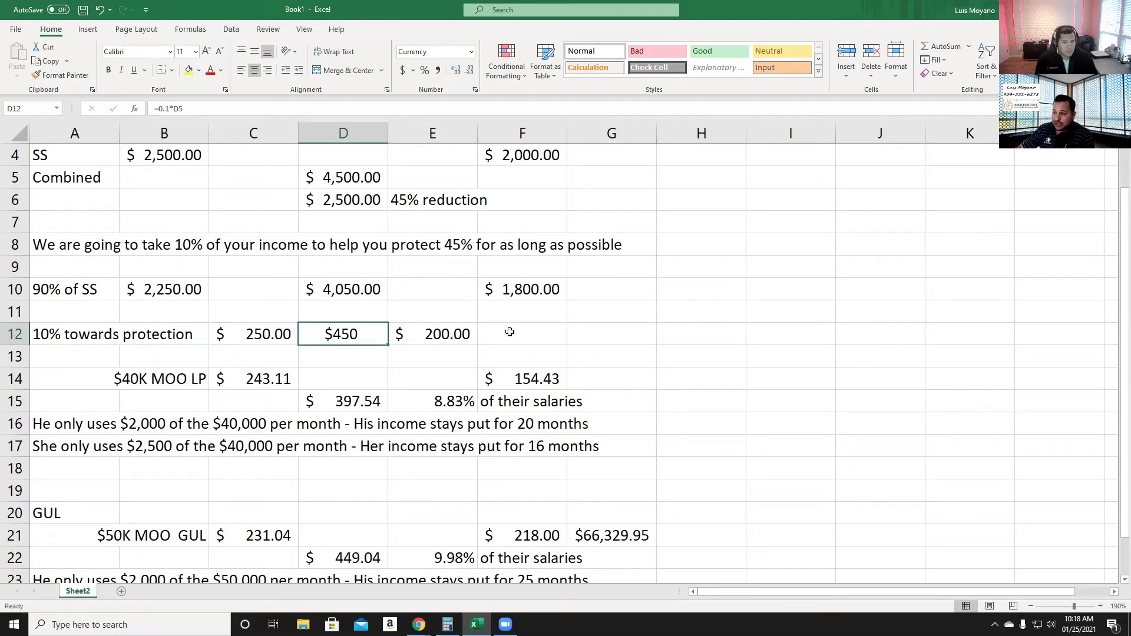
{"action": "left_click", "coordinate": [447, 625]}
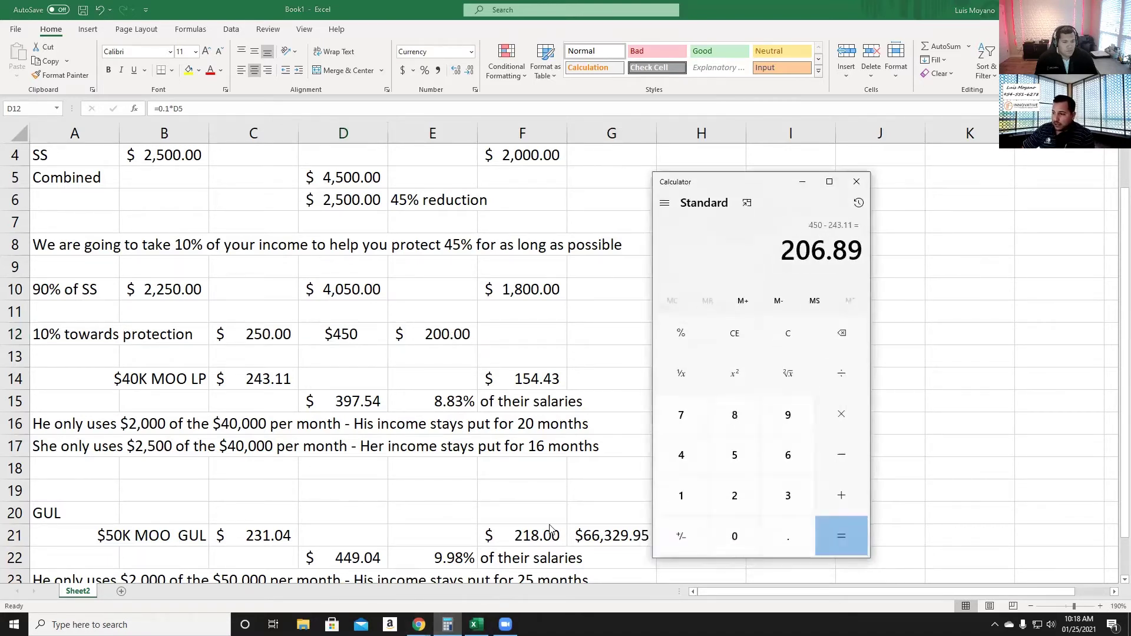
{"action": "left_click_drag", "start_coordinate": [758, 182], "coordinate": [558, 134]}
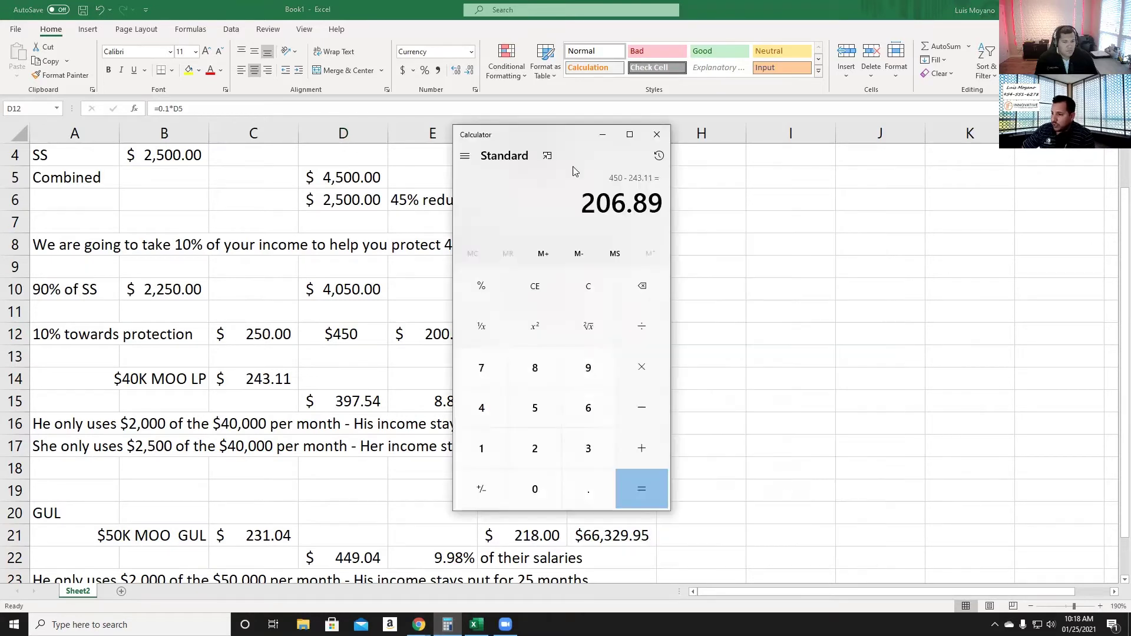
{"action": "left_click", "coordinate": [482, 407]}
{"action": "left_click", "coordinate": [534, 408]}
{"action": "left_click", "coordinate": [534, 489]}
{"action": "left_click", "coordinate": [642, 367]}
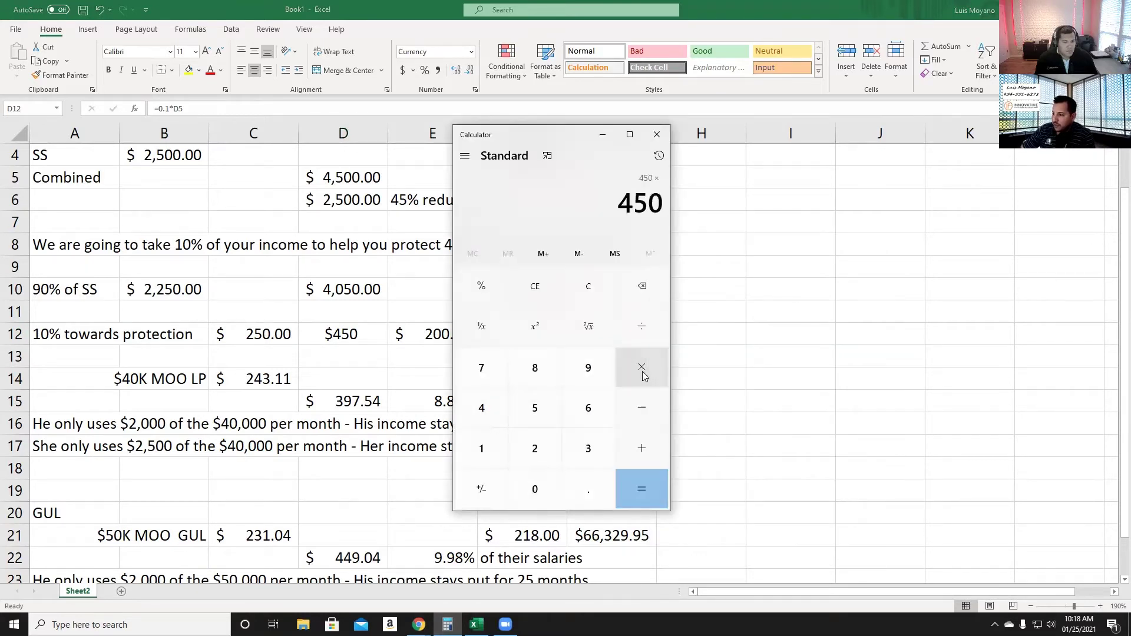
{"action": "left_click", "coordinate": [486, 449]}
{"action": "left_click", "coordinate": [535, 448]}
{"action": "left_click", "coordinate": [641, 489]}
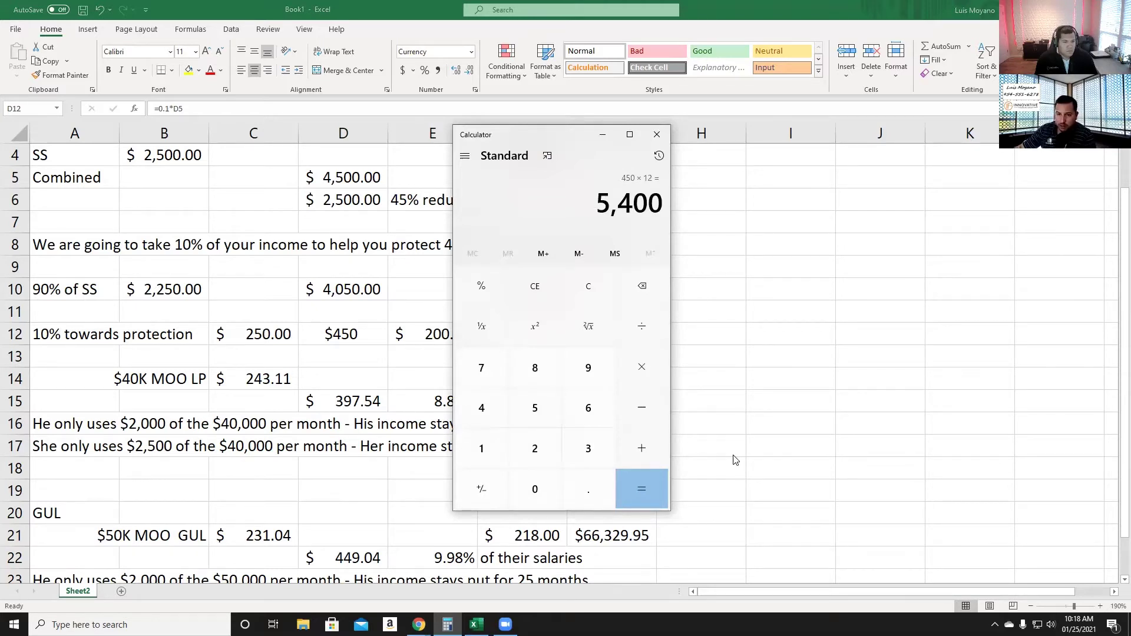
Step: Multiply the yearly protection amount by 0.5 in Calculator, and minimize it to return to the worksheet
{"action": "left_click", "coordinate": [660, 371]}
{"action": "left_click", "coordinate": [586, 485]}
{"action": "left_click", "coordinate": [535, 408]}
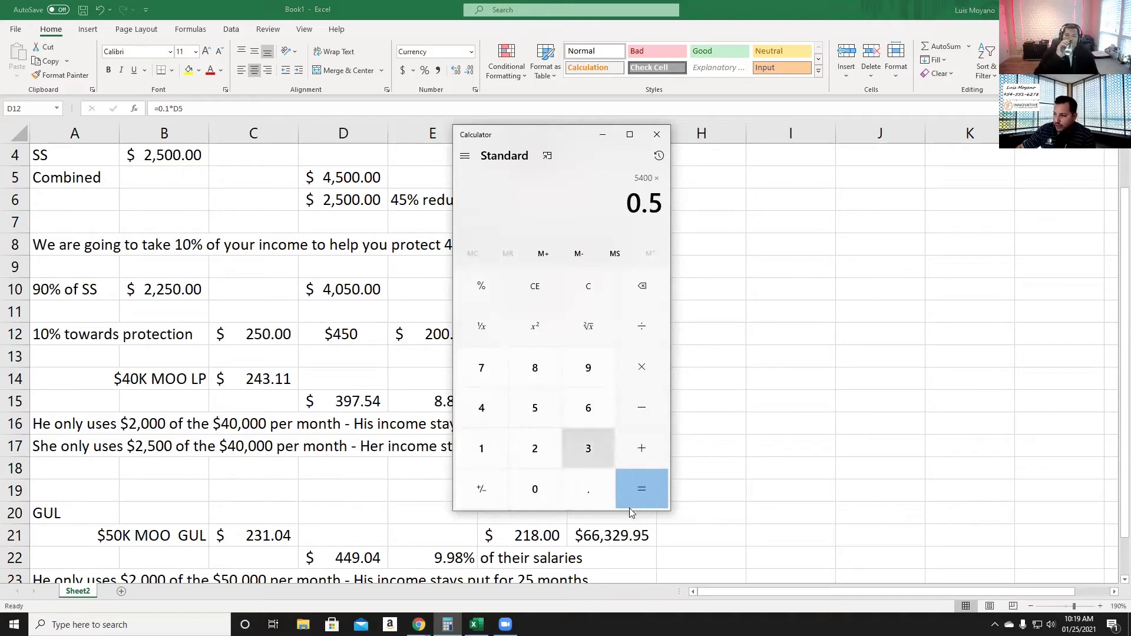
{"action": "left_click", "coordinate": [647, 497]}
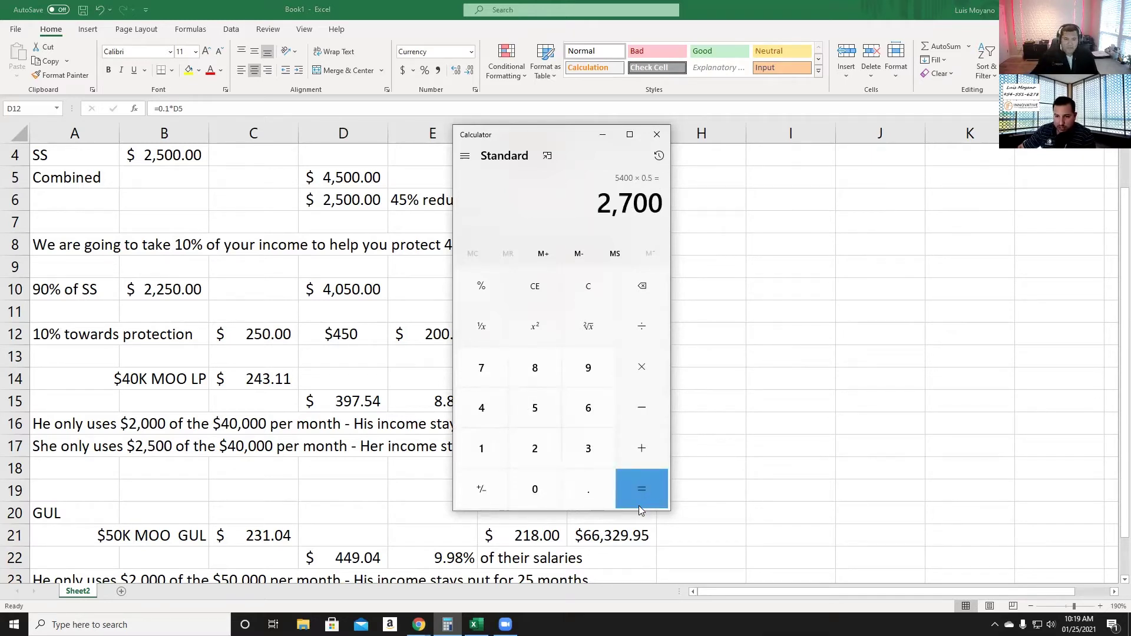
{"action": "left_click", "coordinate": [603, 135]}
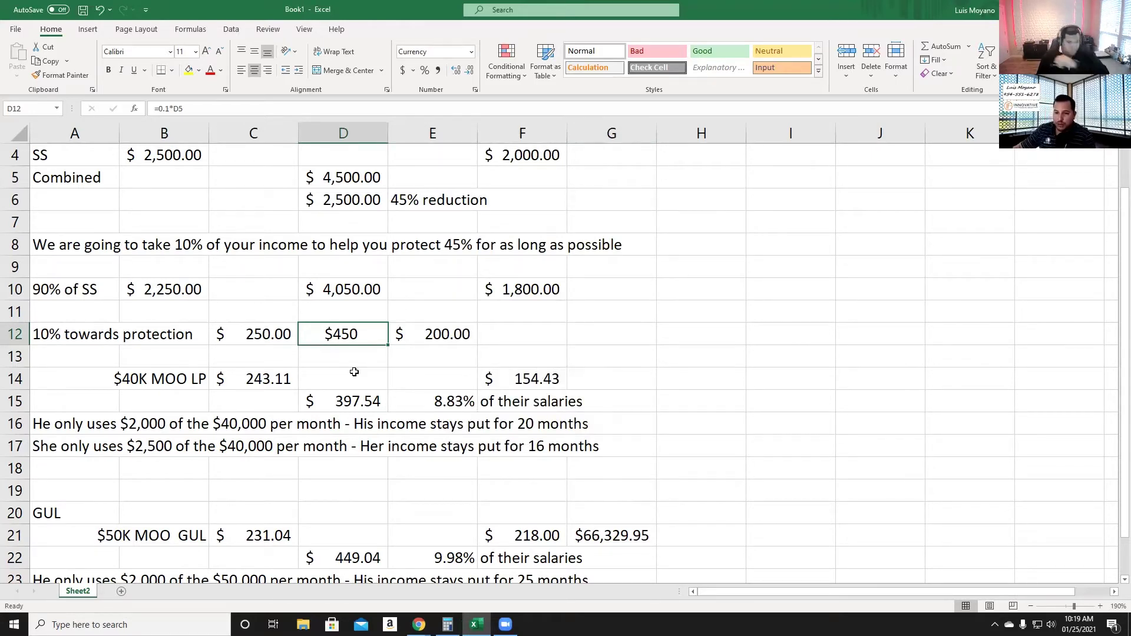
Step: Examine the $40K MOO LP premium in C14 against the 10% protection amount in C12, highlighting the policy label together with its premium
{"action": "scroll", "coordinate": [722, 336], "scroll_direction": "down", "scroll_amount": 2}
{"action": "scroll", "coordinate": [725, 342], "scroll_direction": "down", "scroll_amount": 1}
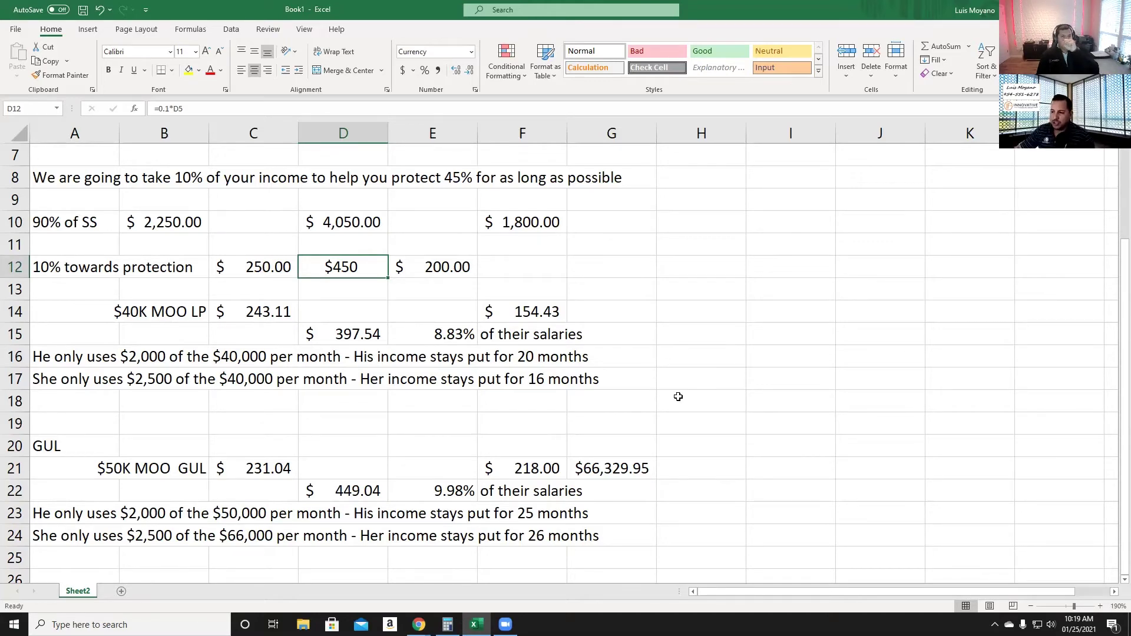
{"action": "scroll", "coordinate": [682, 398], "scroll_direction": "up", "scroll_amount": 2}
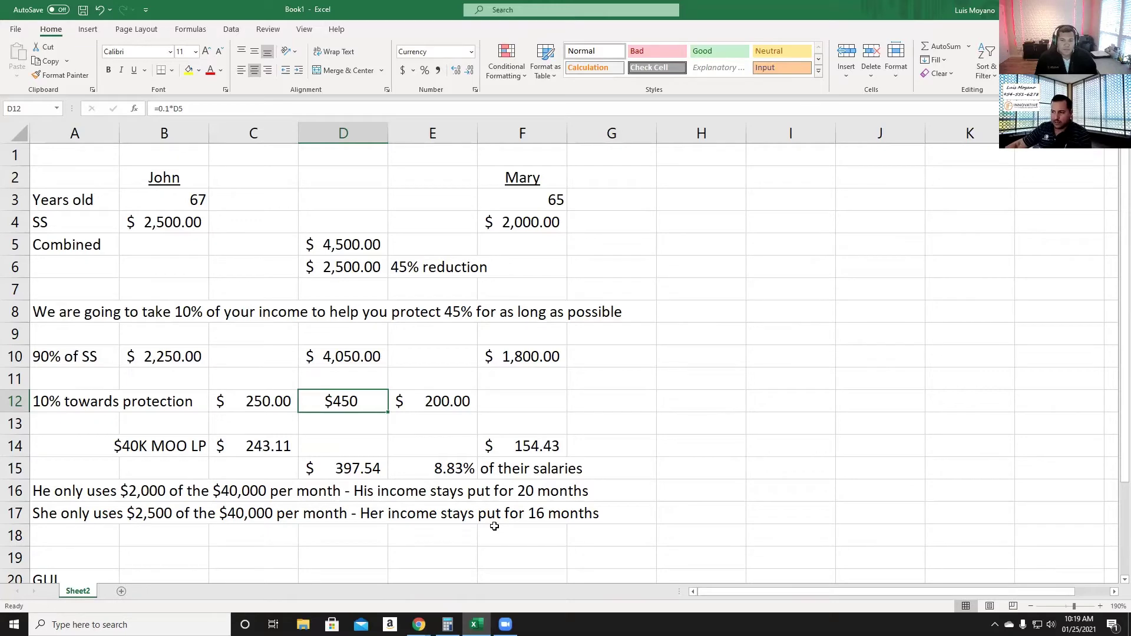
{"action": "scroll", "coordinate": [494, 518], "scroll_direction": "down", "scroll_amount": 2}
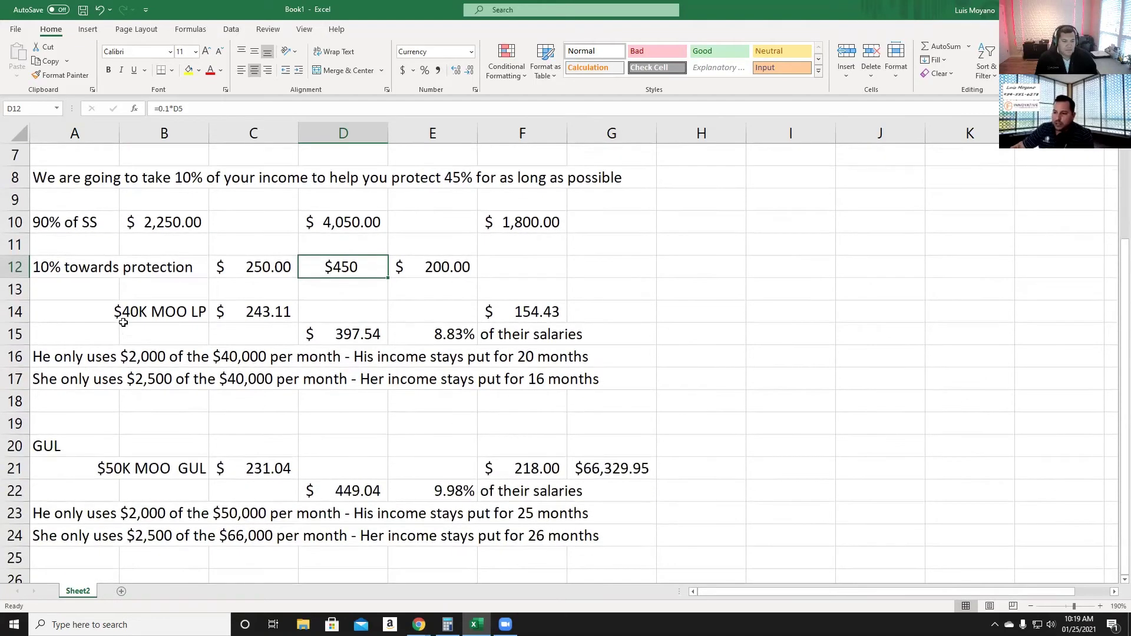
{"action": "left_click", "coordinate": [120, 313]}
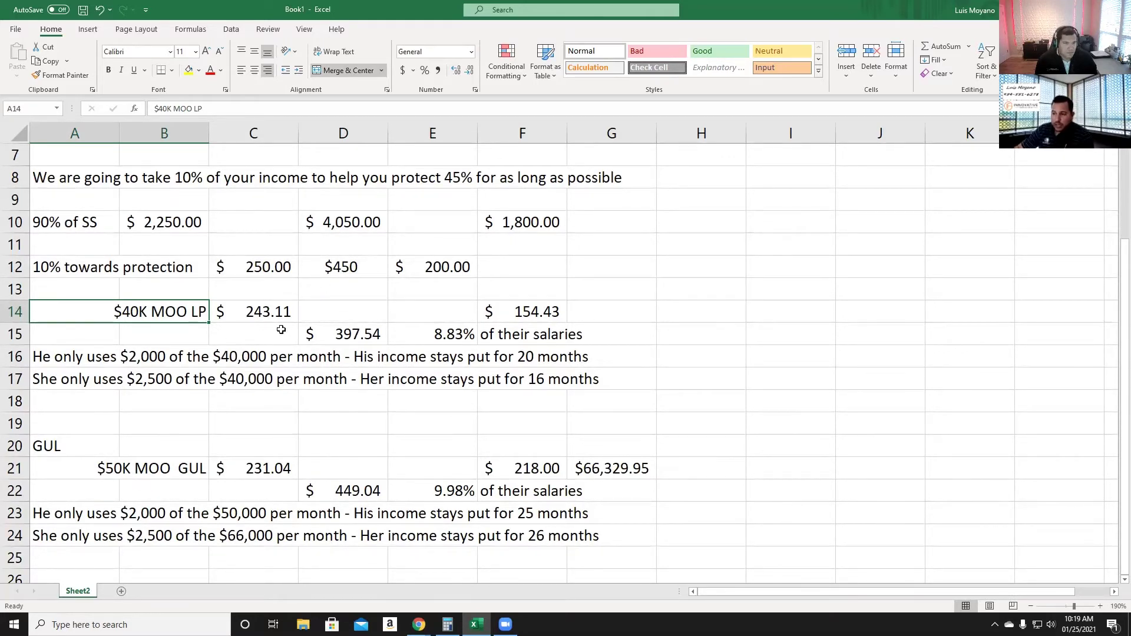
{"action": "left_click", "coordinate": [278, 306]}
{"action": "left_click_drag", "start_coordinate": [163, 315], "coordinate": [236, 312]}
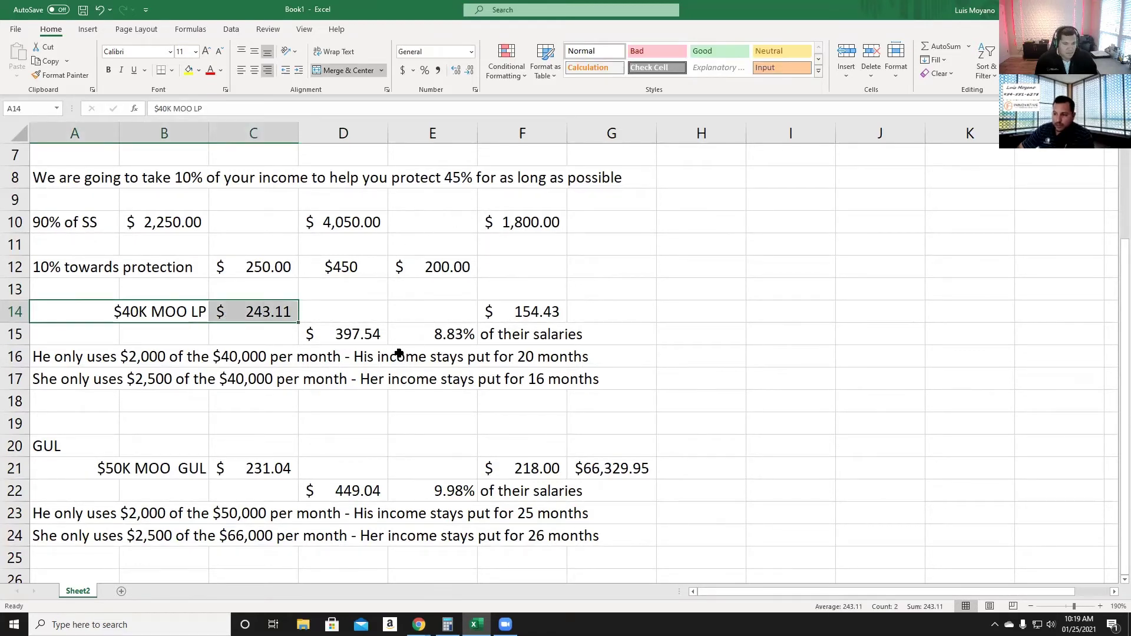
{"action": "left_click", "coordinate": [267, 267]}
{"action": "left_click", "coordinate": [272, 311]}
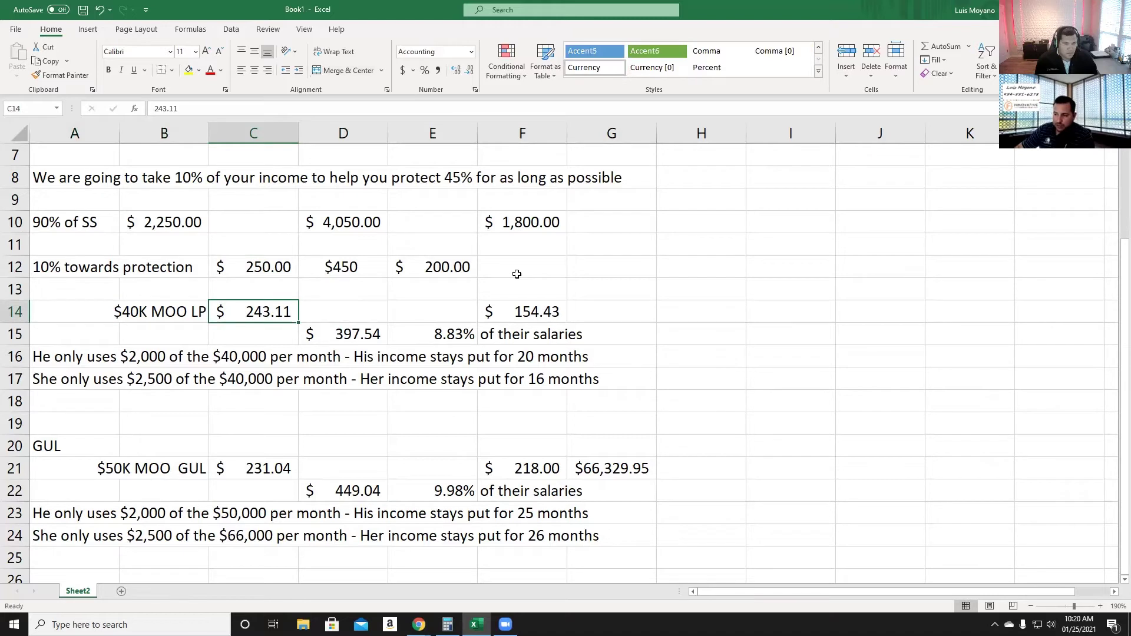
{"action": "left_click", "coordinate": [201, 315]}
{"action": "left_click_drag", "start_coordinate": [200, 315], "coordinate": [228, 310]}
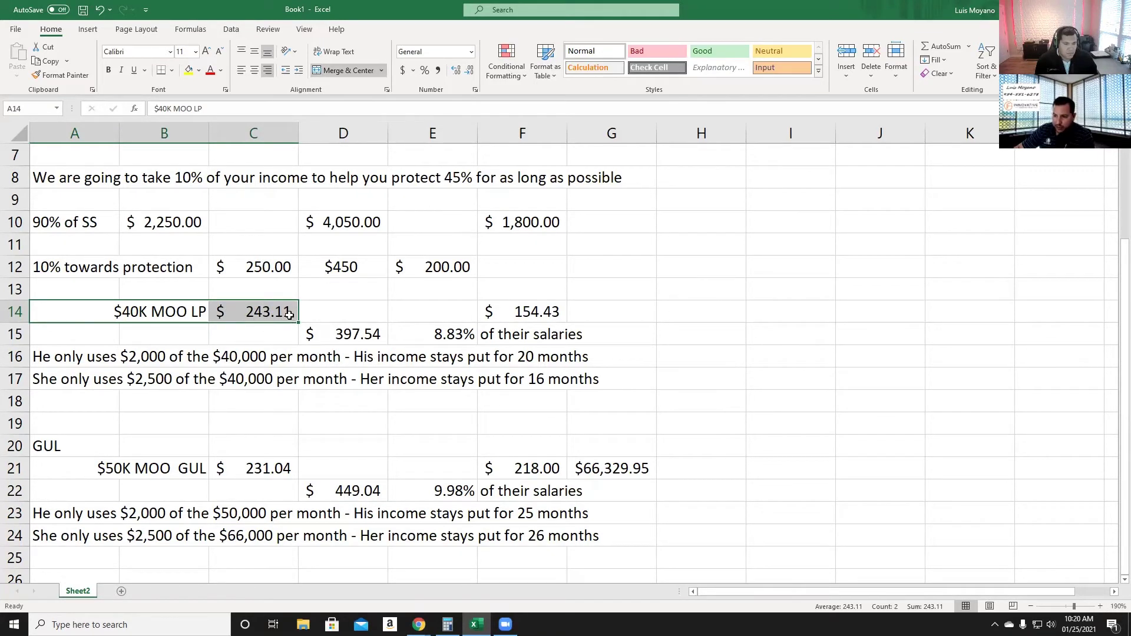
Step: Highlight the row 17 statement about her using $2,500 of the $40,000 per month, across columns A to G
{"action": "left_click", "coordinate": [82, 378]}
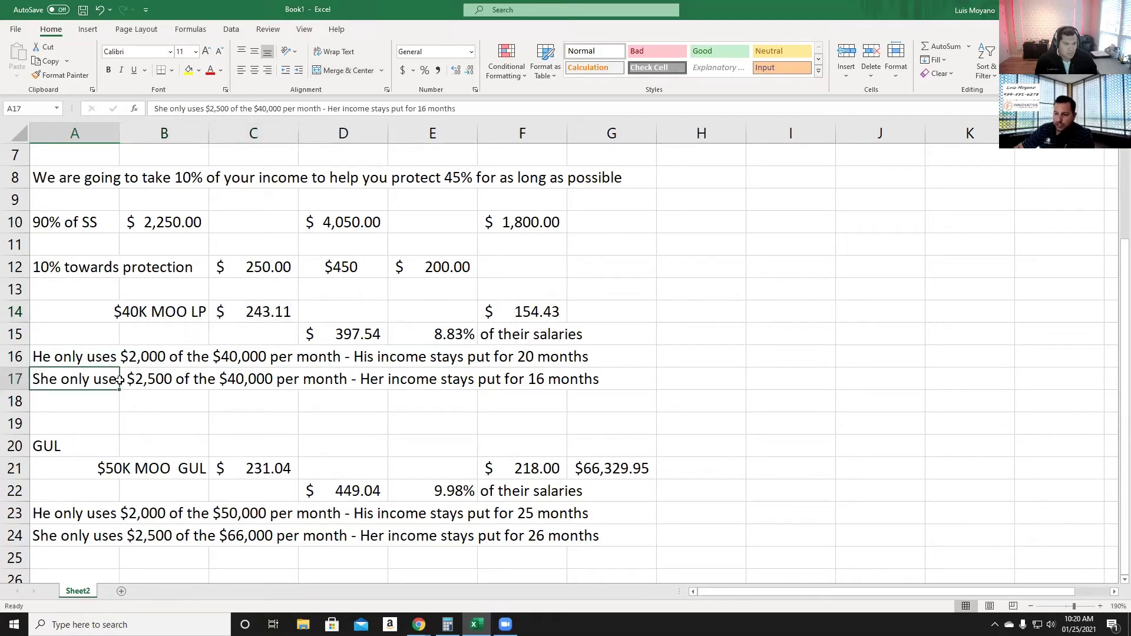
{"action": "left_click", "coordinate": [150, 379]}
{"action": "left_click_drag", "start_coordinate": [80, 383], "coordinate": [567, 375]}
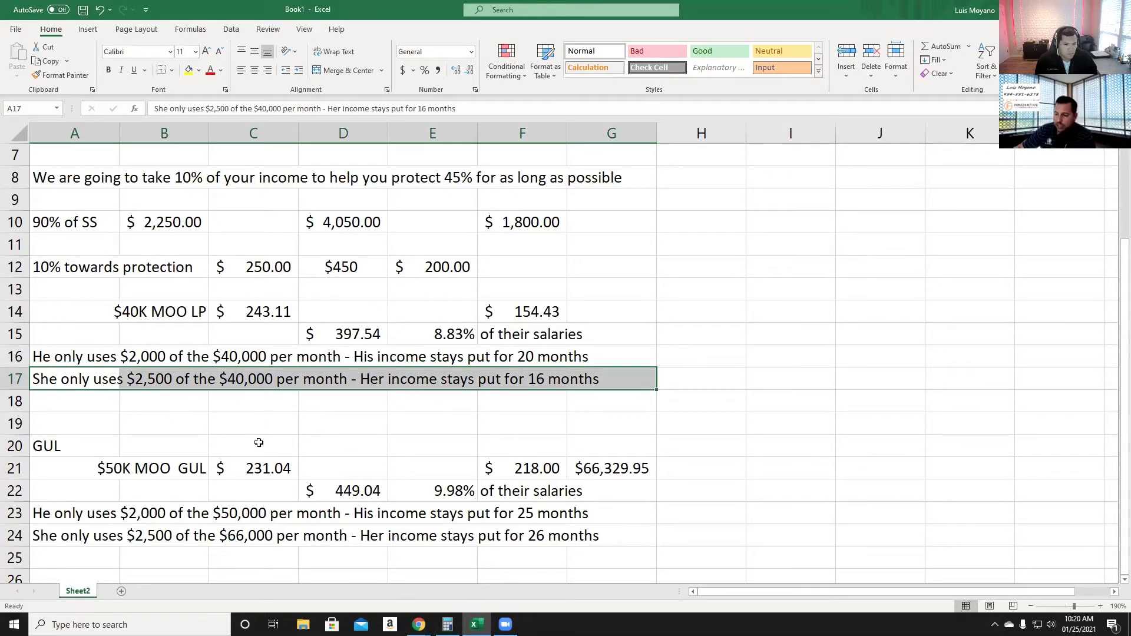
Step: Place Calculator beside the worksheet figures and divide 40000 by 2000 to work out how many months the $40,000 policy covers
{"action": "left_click", "coordinate": [447, 624]}
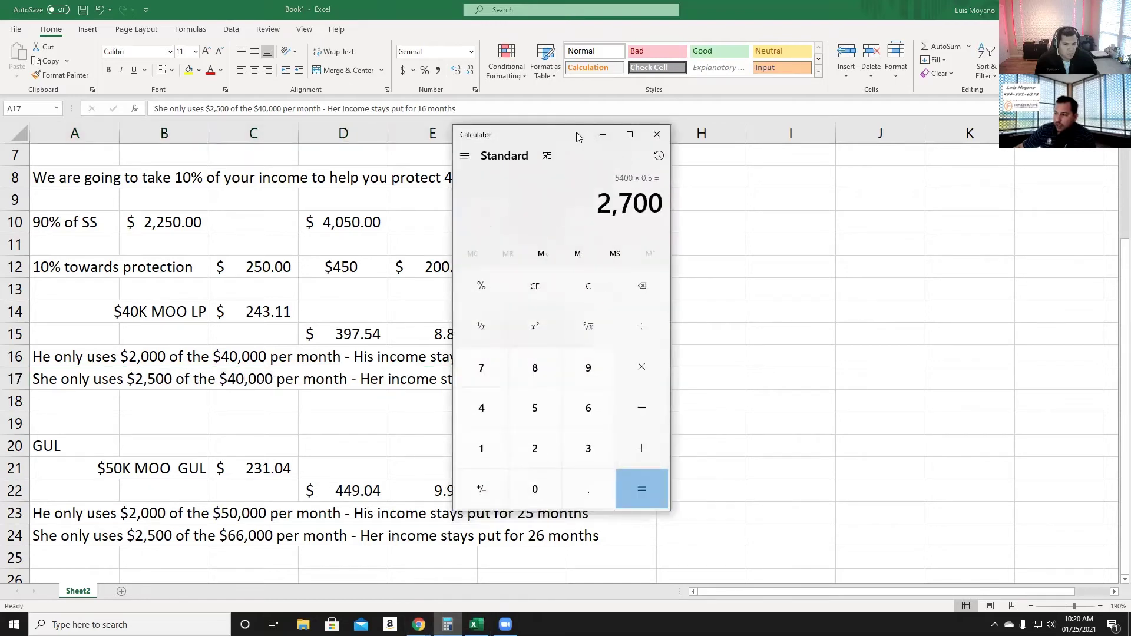
{"action": "left_click_drag", "start_coordinate": [577, 136], "coordinate": [856, 162]}
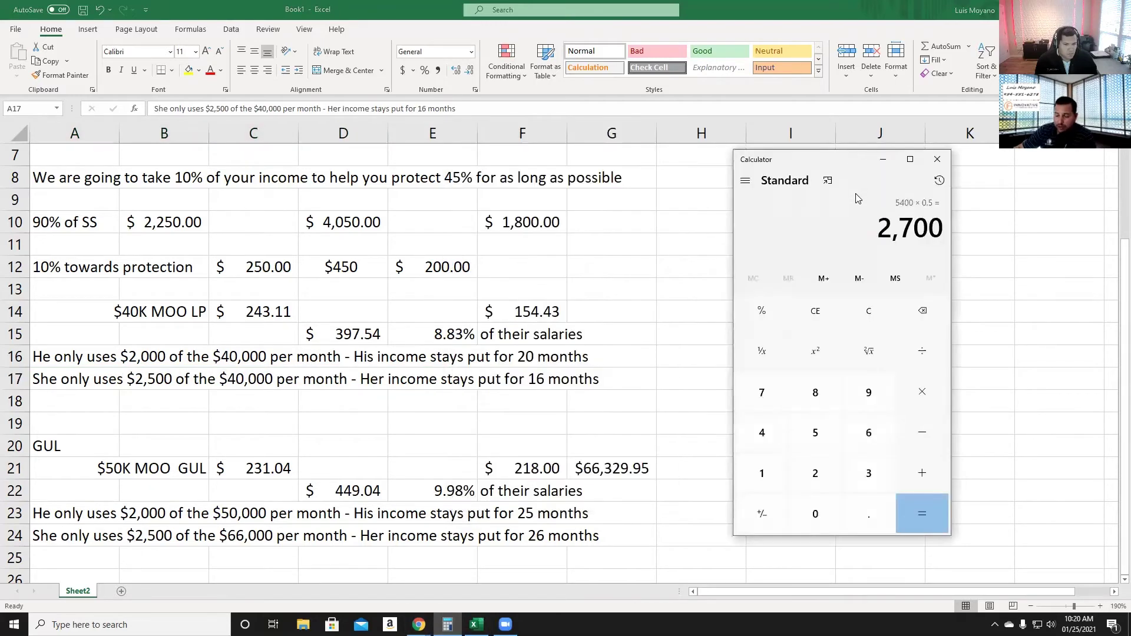
{"action": "left_click", "coordinate": [765, 436]}
{"action": "left_click", "coordinate": [814, 512]}
{"action": "left_click", "coordinate": [813, 512]}
{"action": "left_click", "coordinate": [813, 511]}
{"action": "left_click", "coordinate": [813, 511]}
{"action": "left_click", "coordinate": [920, 352]}
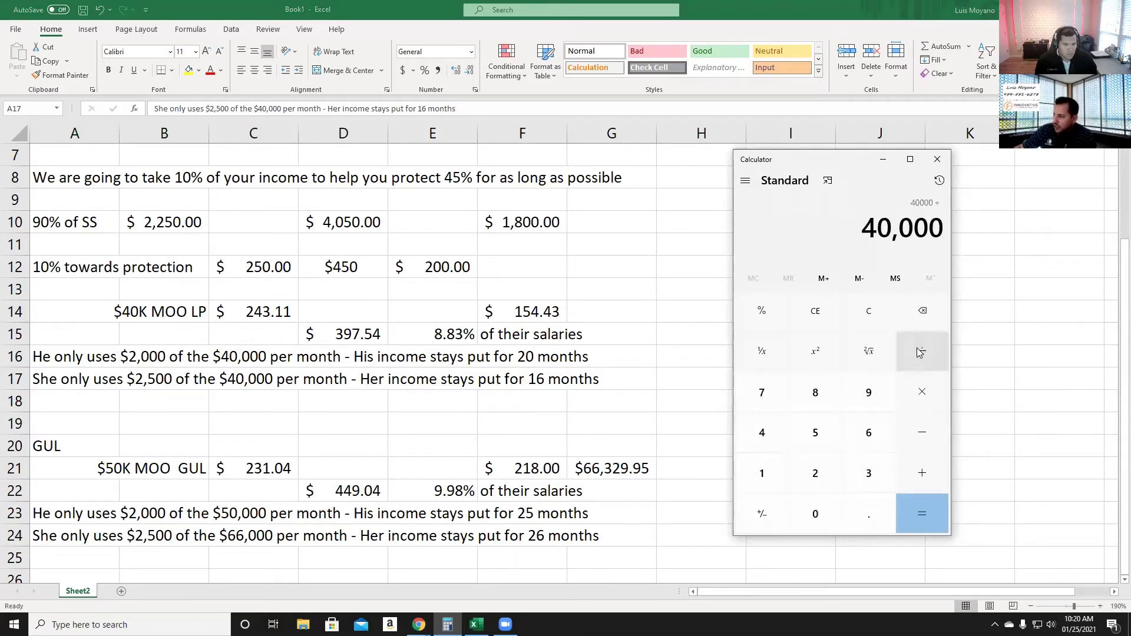
{"action": "left_click", "coordinate": [819, 470]}
{"action": "left_click", "coordinate": [821, 509]}
{"action": "left_click", "coordinate": [821, 510]}
{"action": "left_click", "coordinate": [822, 513]}
{"action": "left_click", "coordinate": [823, 513]}
{"action": "left_click", "coordinate": [814, 310]}
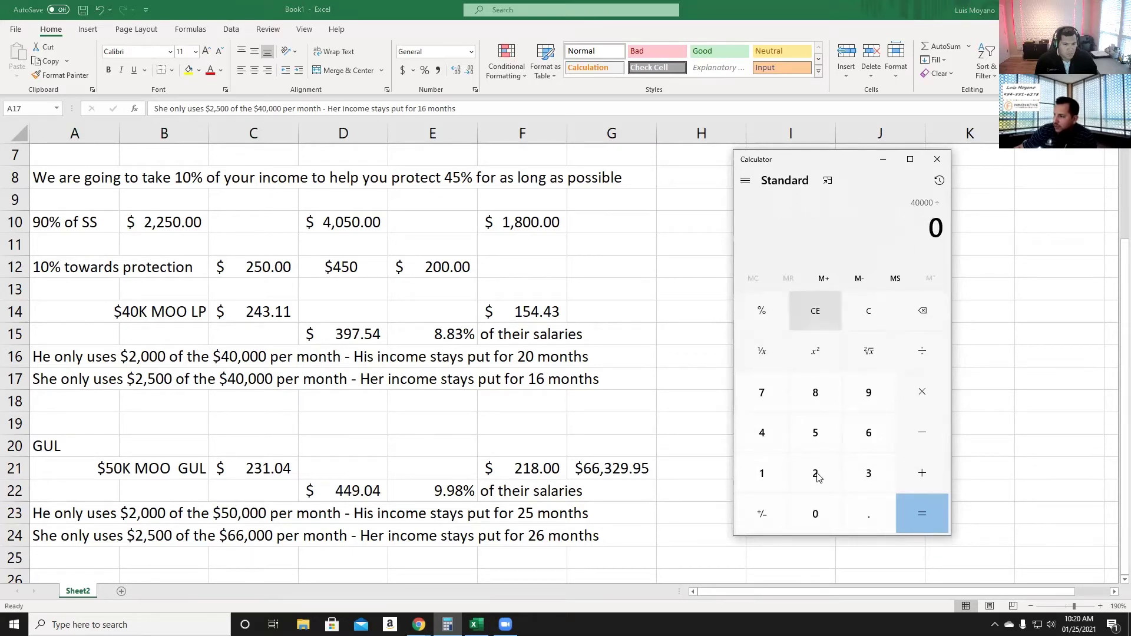
{"action": "left_click", "coordinate": [818, 475]}
{"action": "left_click", "coordinate": [819, 512]}
{"action": "left_click", "coordinate": [819, 513]}
{"action": "left_click", "coordinate": [819, 513]}
{"action": "left_click", "coordinate": [910, 511]}
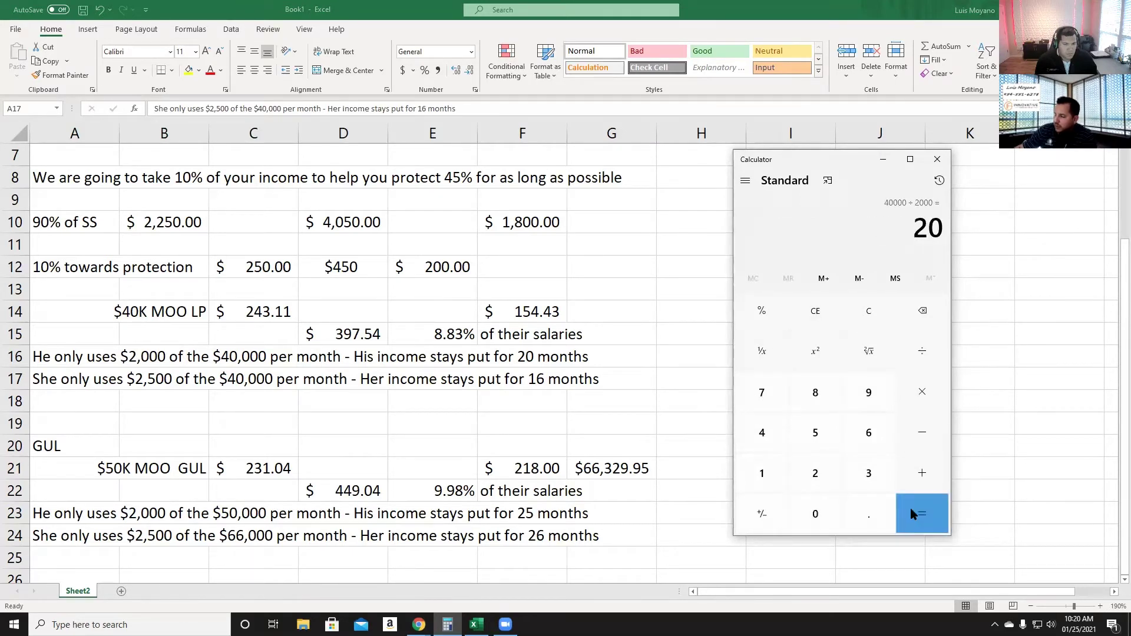
Step: Clear the highlighted row 17 statement from the worksheet, and recheck the Calculator division before minimizing it
{"action": "left_click", "coordinate": [36, 377]}
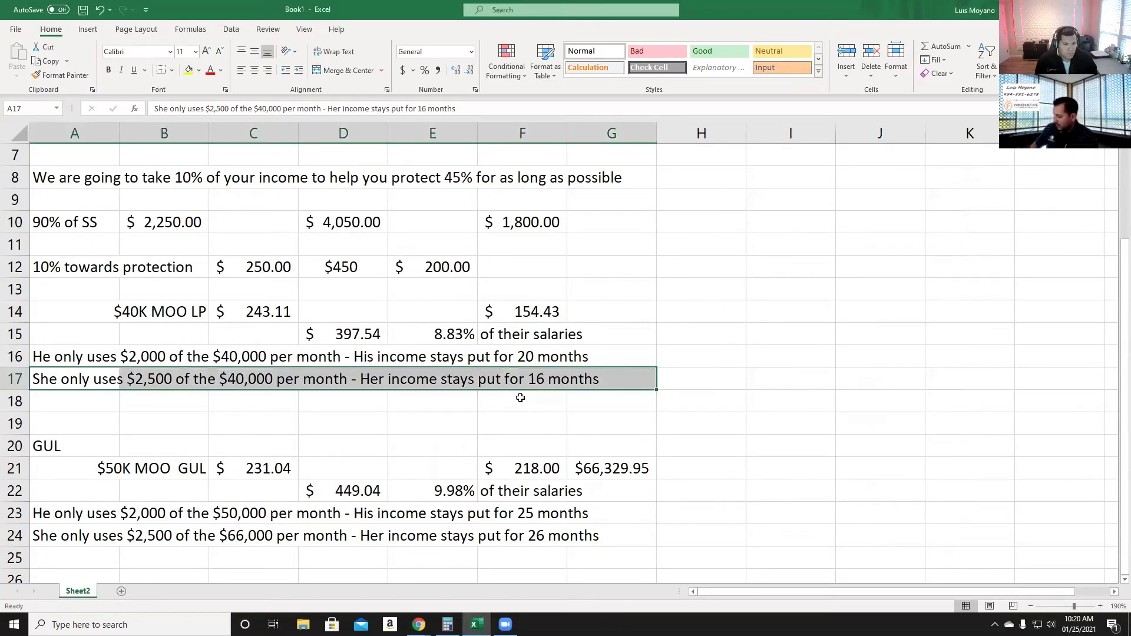
{"action": "key", "text": "Delete"}
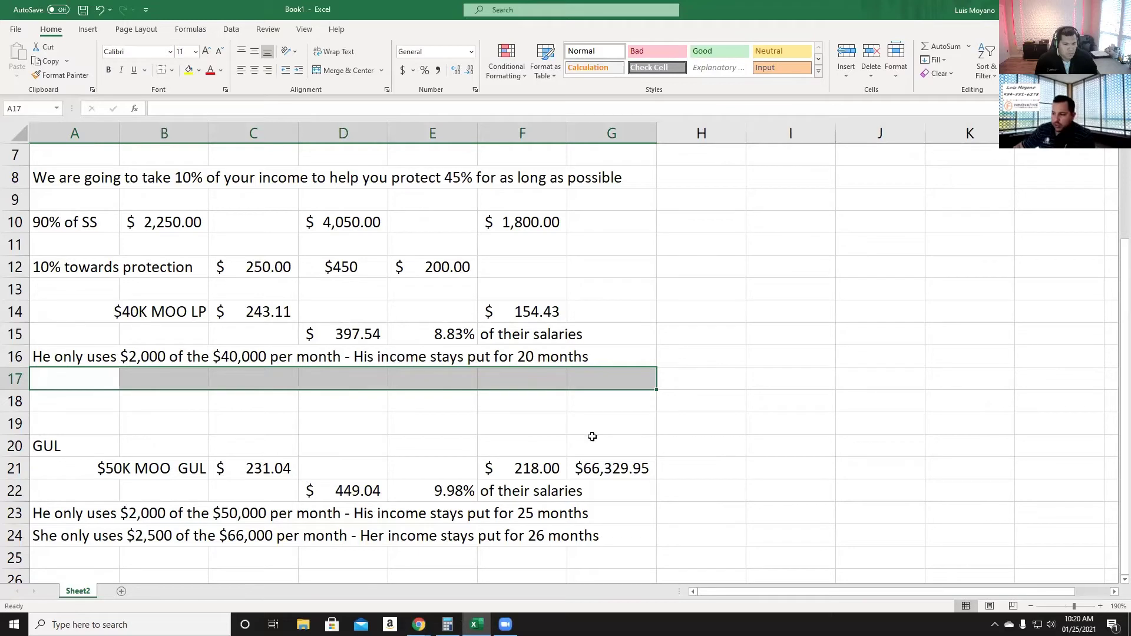
{"action": "left_click", "coordinate": [447, 624]}
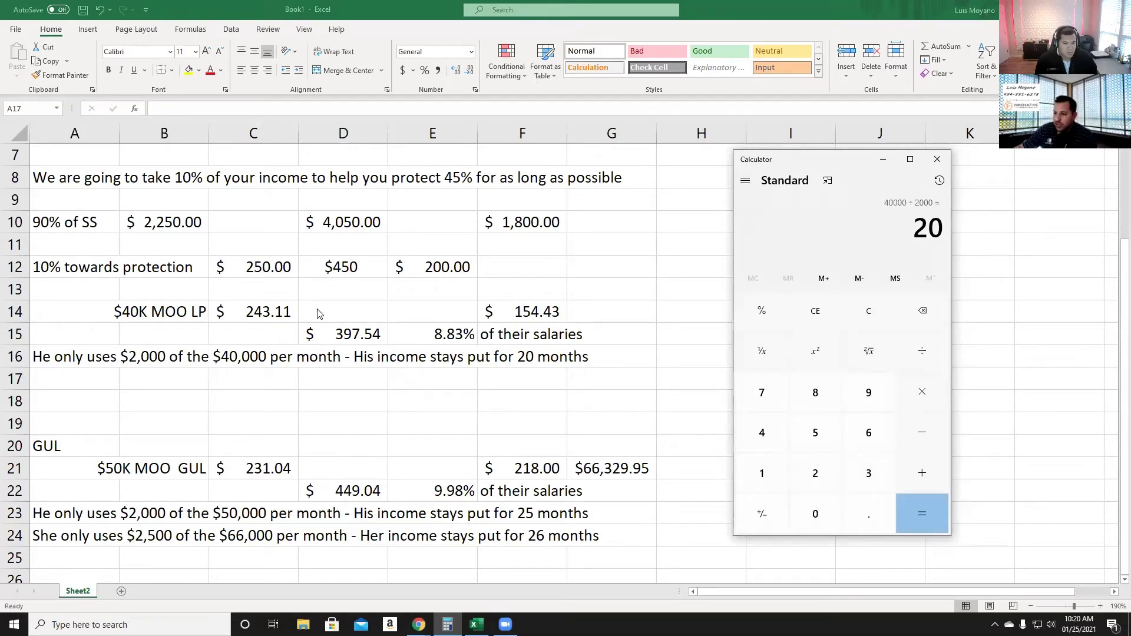
{"action": "left_click", "coordinate": [883, 160]}
{"action": "left_click", "coordinate": [611, 330]}
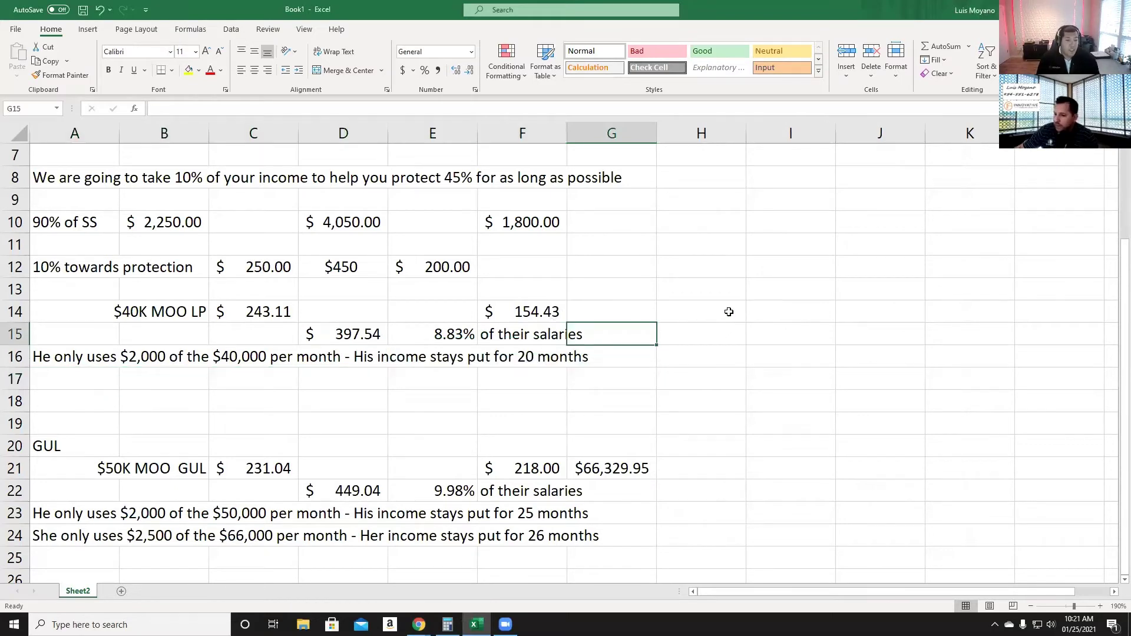
Step: Undo the deletion of the row 17 statement, and redo it
{"action": "key", "text": "ctrl+z"}
{"action": "left_click", "coordinate": [787, 377]}
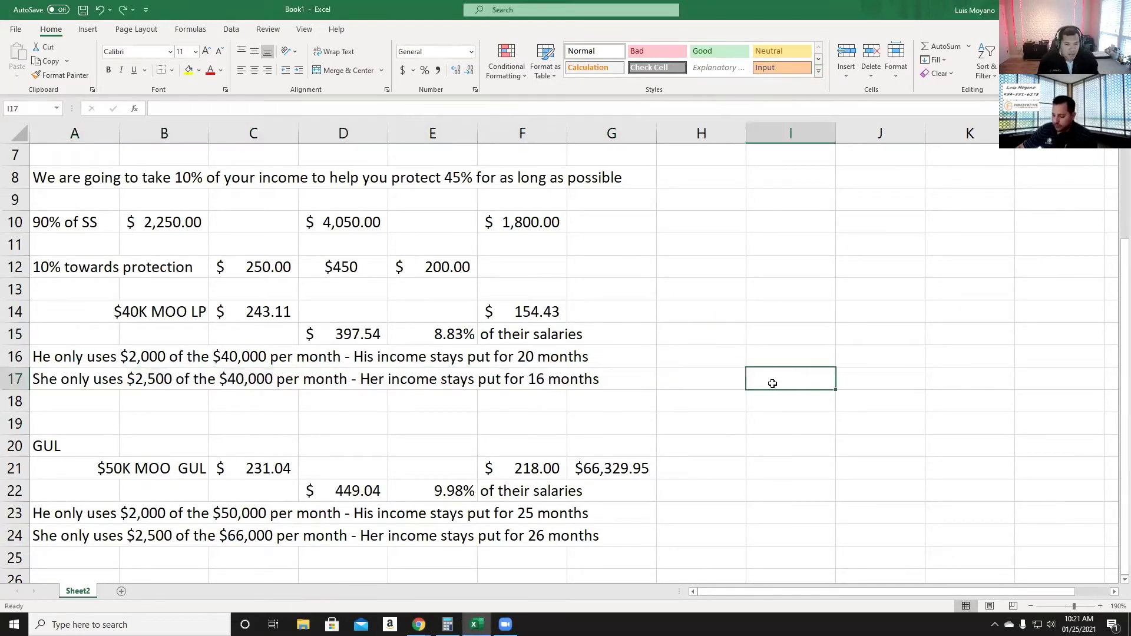
{"action": "key", "text": "ctrl+y"}
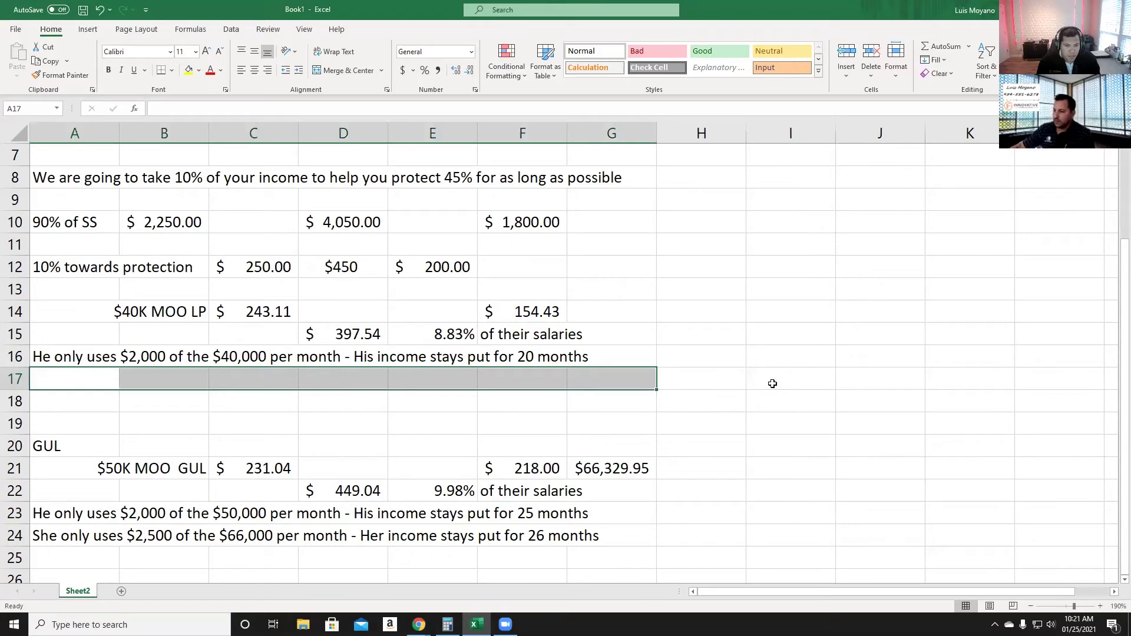
{"action": "left_click", "coordinate": [772, 384]}
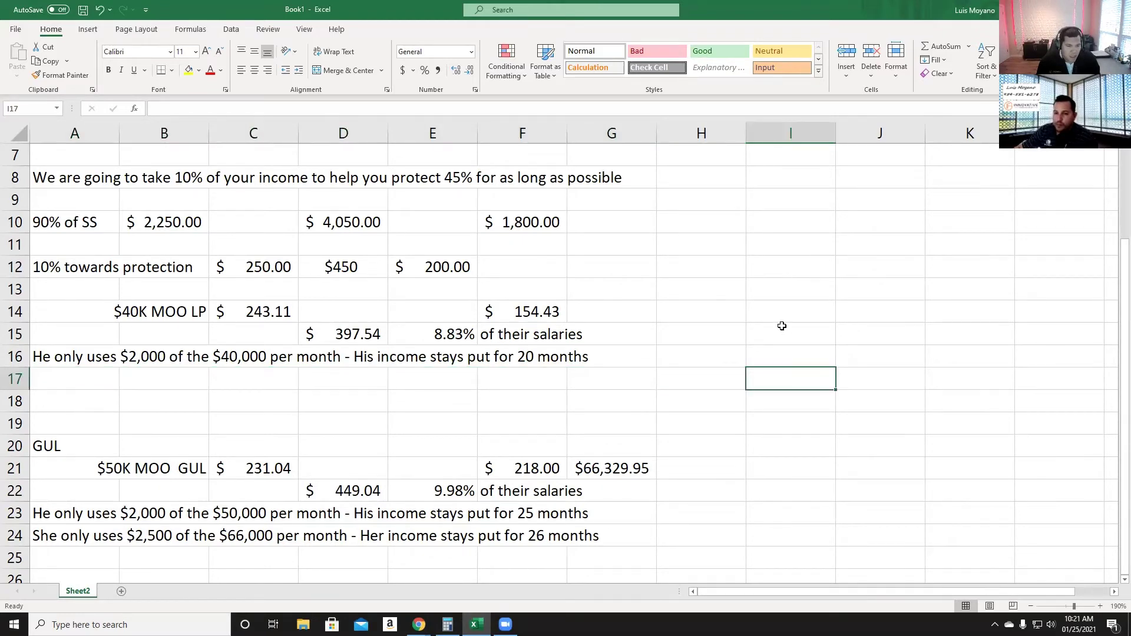
Step: Review the husband's SS amount in B4, and examine the $40K MOO LP policy row with its premiums and combined cost
{"action": "scroll", "coordinate": [782, 326], "scroll_direction": "up", "scroll_amount": 1}
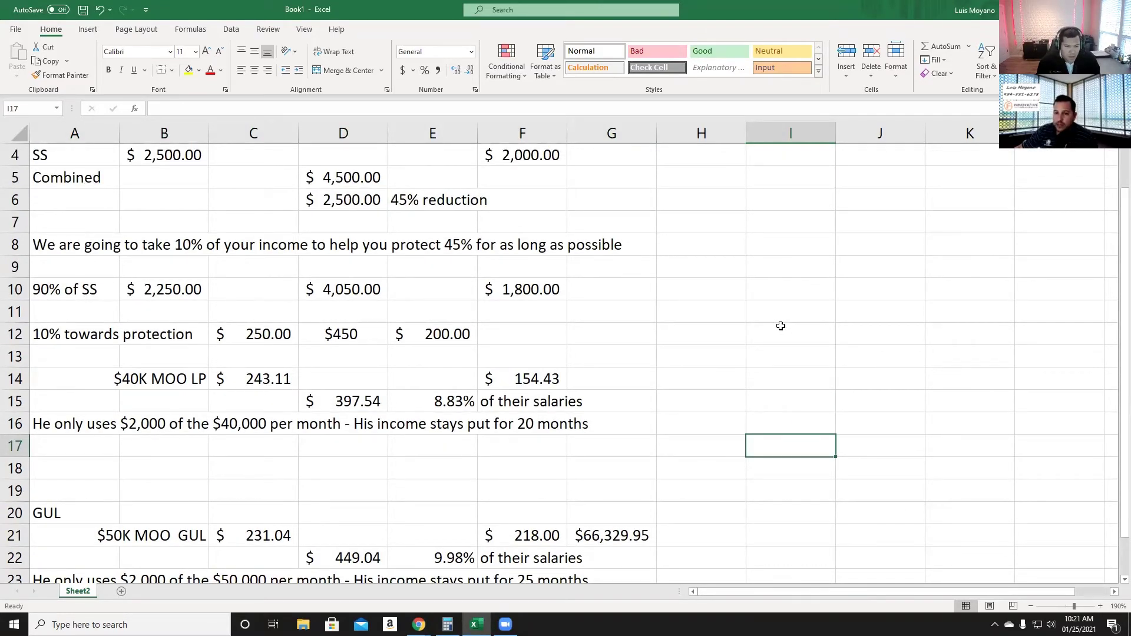
{"action": "scroll", "coordinate": [780, 326], "scroll_direction": "up", "scroll_amount": 1}
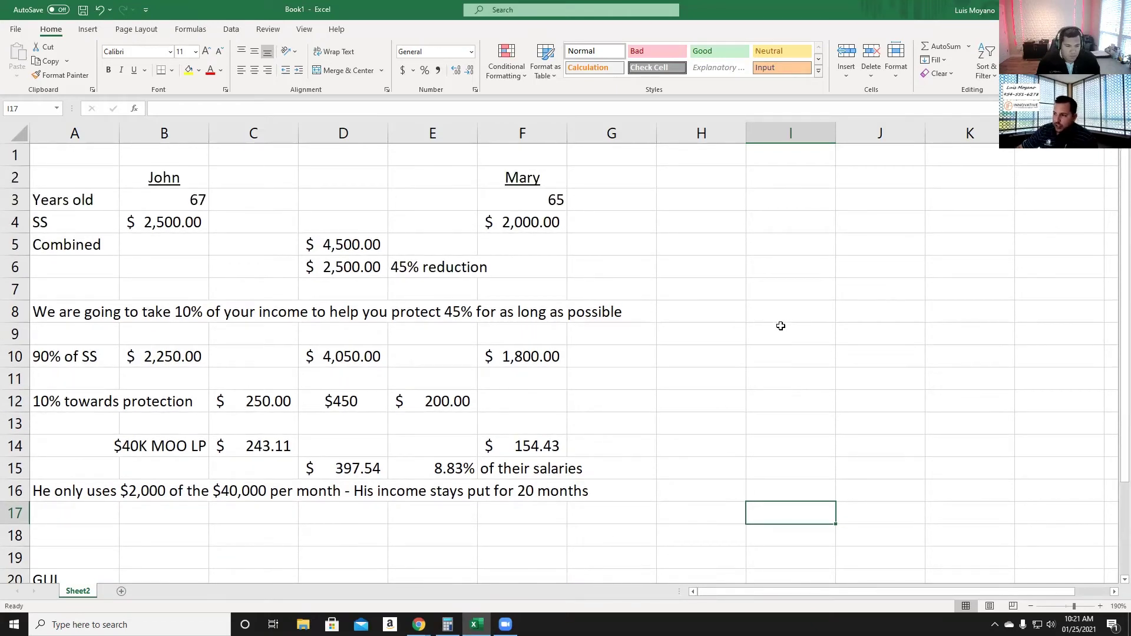
{"action": "left_click", "coordinate": [179, 216]}
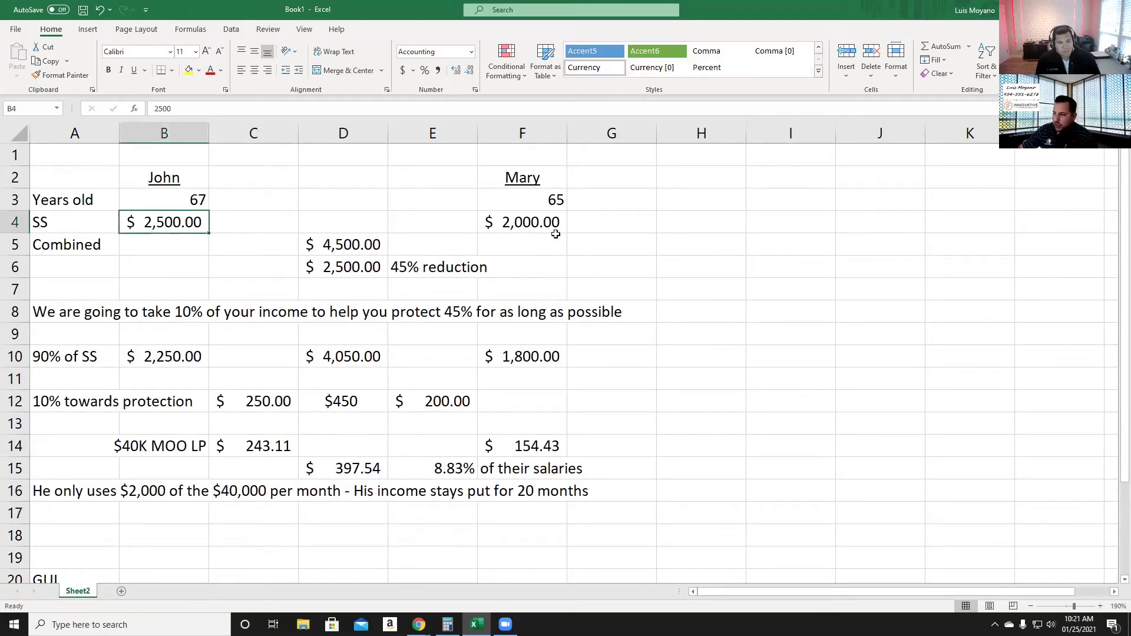
{"action": "scroll", "coordinate": [621, 255], "scroll_direction": "down", "scroll_amount": 1}
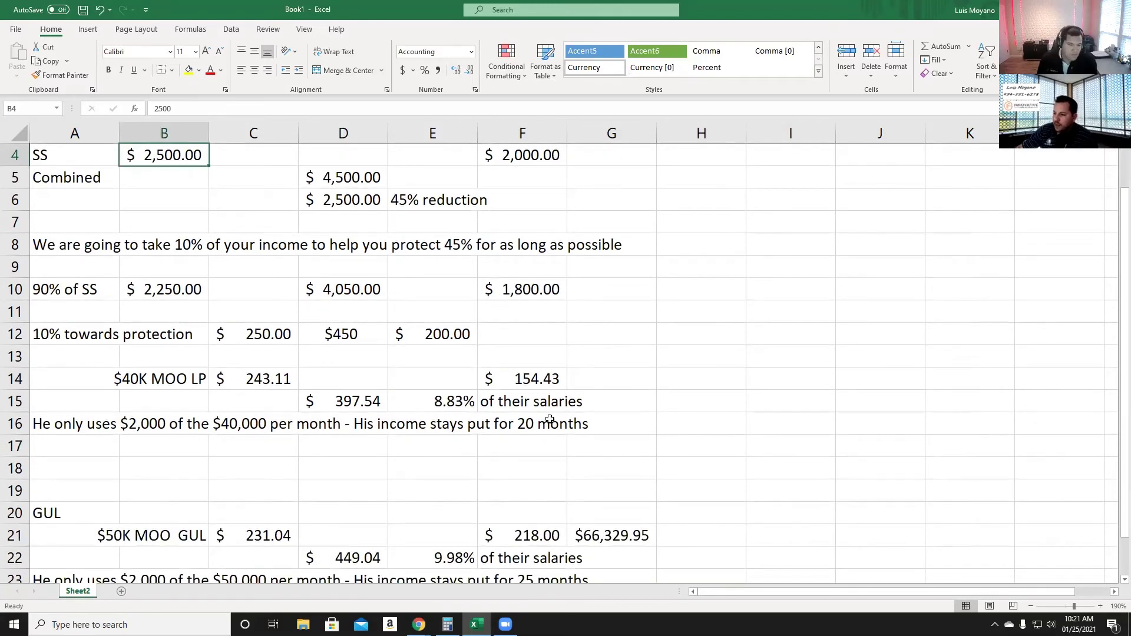
{"action": "left_click", "coordinate": [342, 399]}
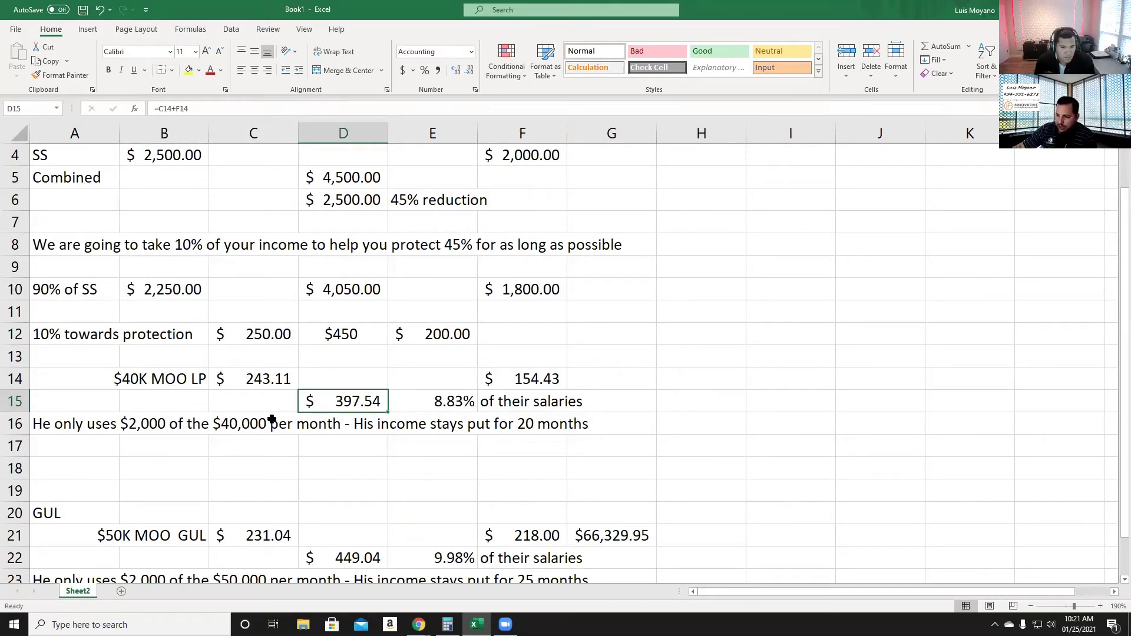
{"action": "left_click", "coordinate": [170, 383]}
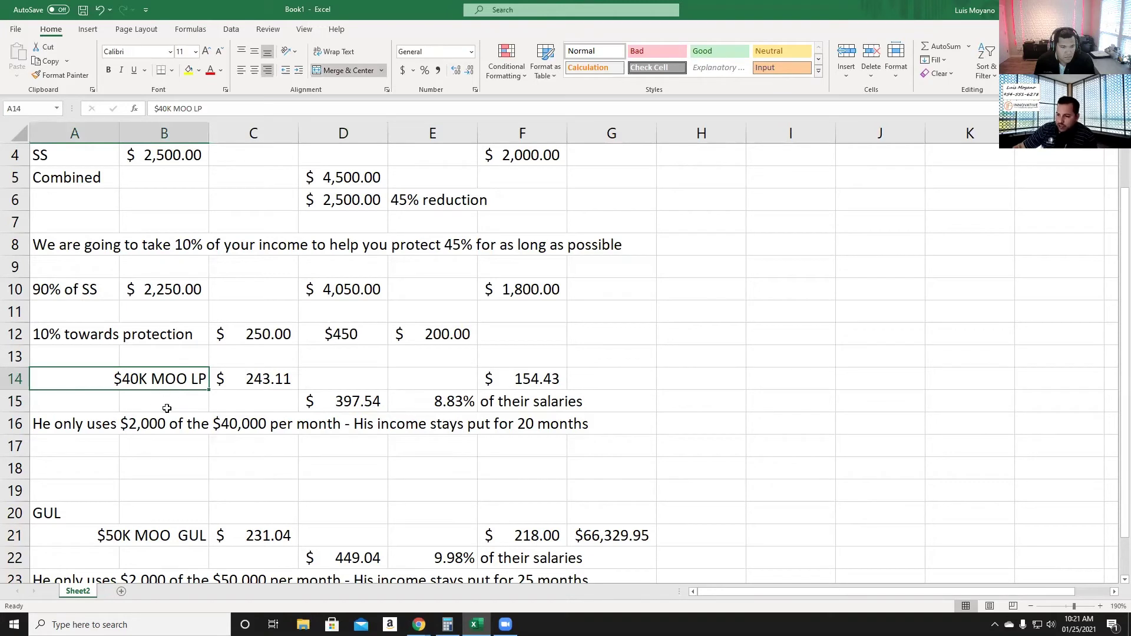
{"action": "left_click", "coordinate": [540, 380]}
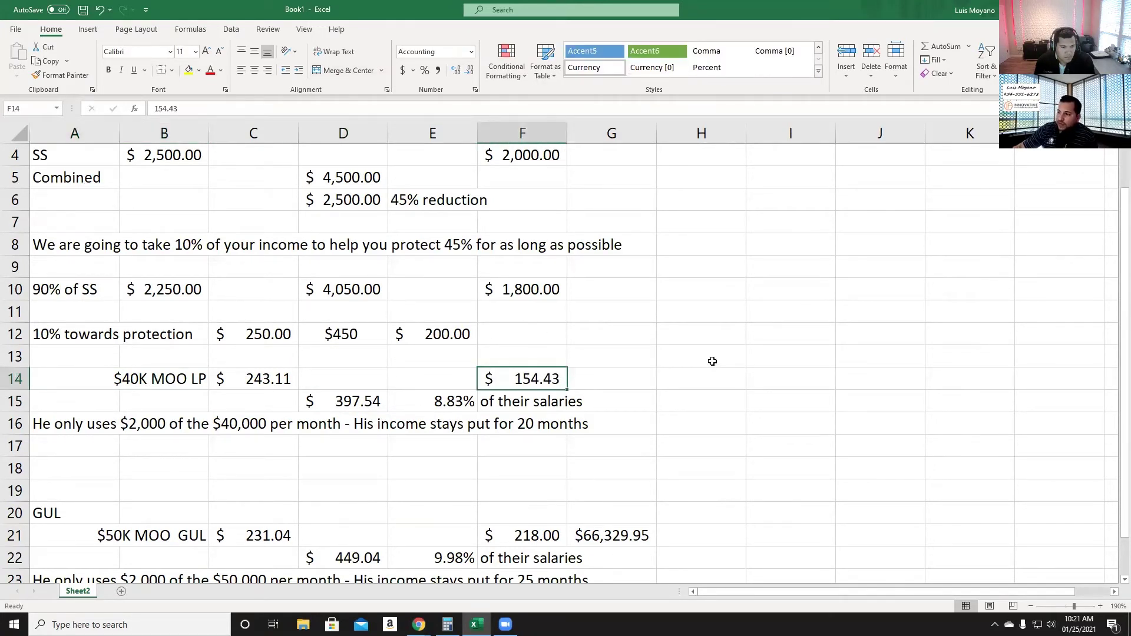
Step: Examine the combined $40K MOO LP premium in D15 and its percentage of the couple's salaries in E15
{"action": "scroll", "coordinate": [689, 415], "scroll_direction": "up", "scroll_amount": 1}
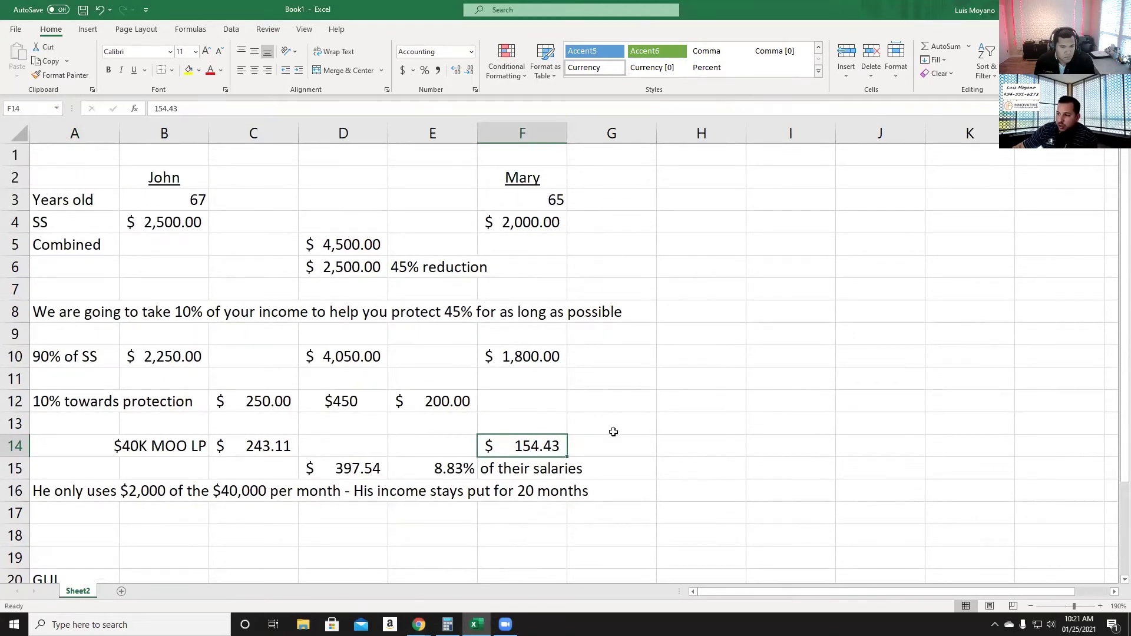
{"action": "scroll", "coordinate": [630, 460], "scroll_direction": "down", "scroll_amount": 1}
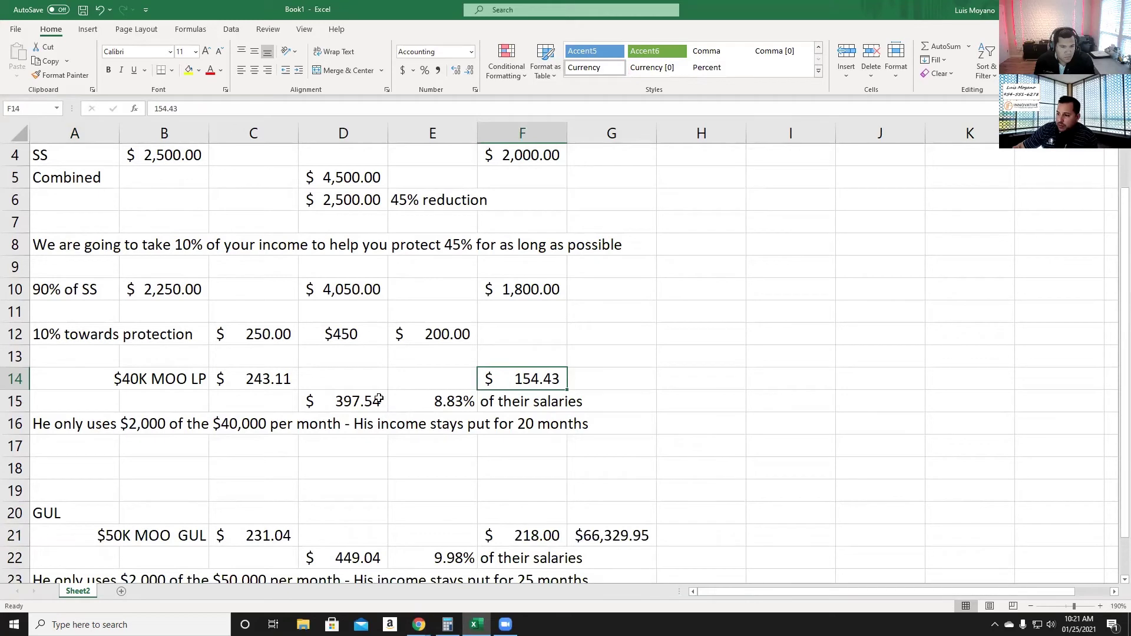
{"action": "left_click", "coordinate": [366, 403]}
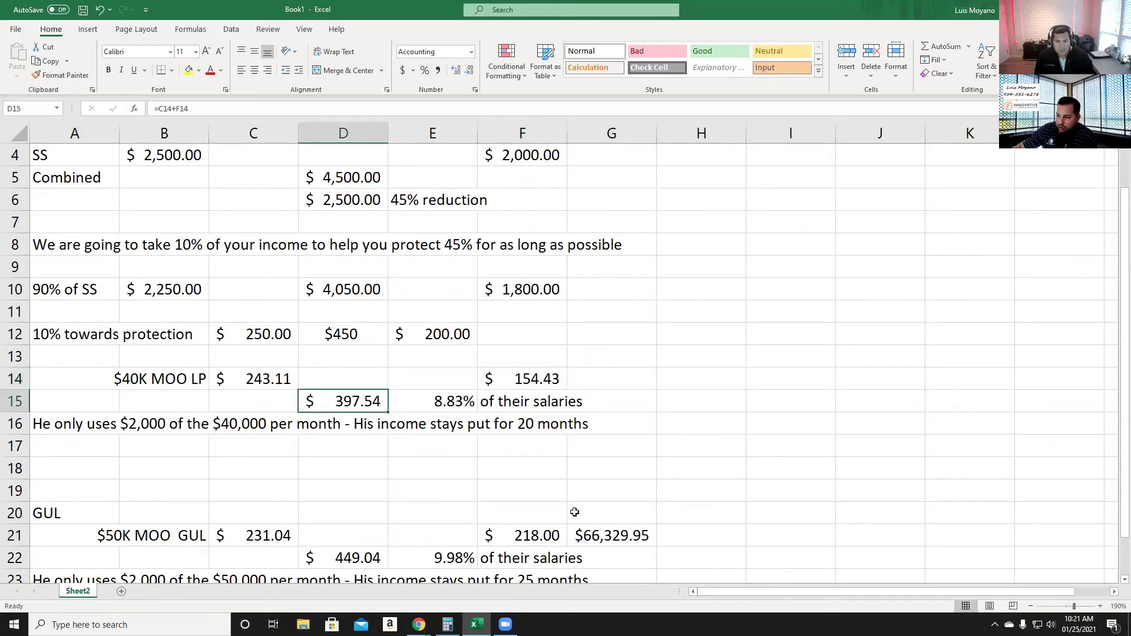
{"action": "left_click", "coordinate": [556, 545]}
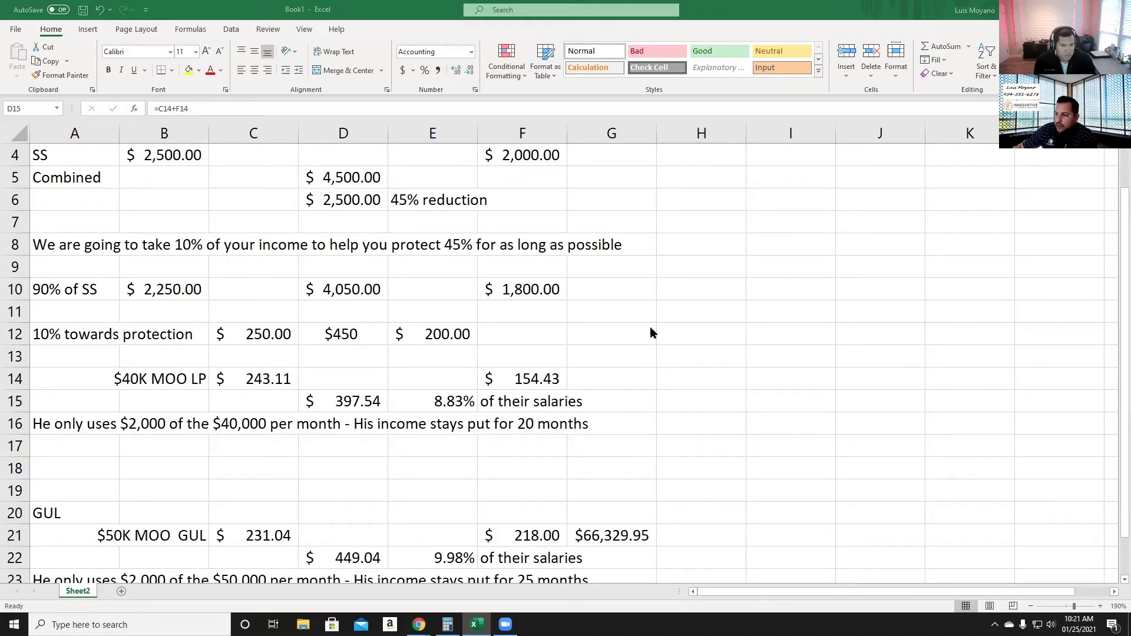
{"action": "left_click", "coordinate": [575, 417]}
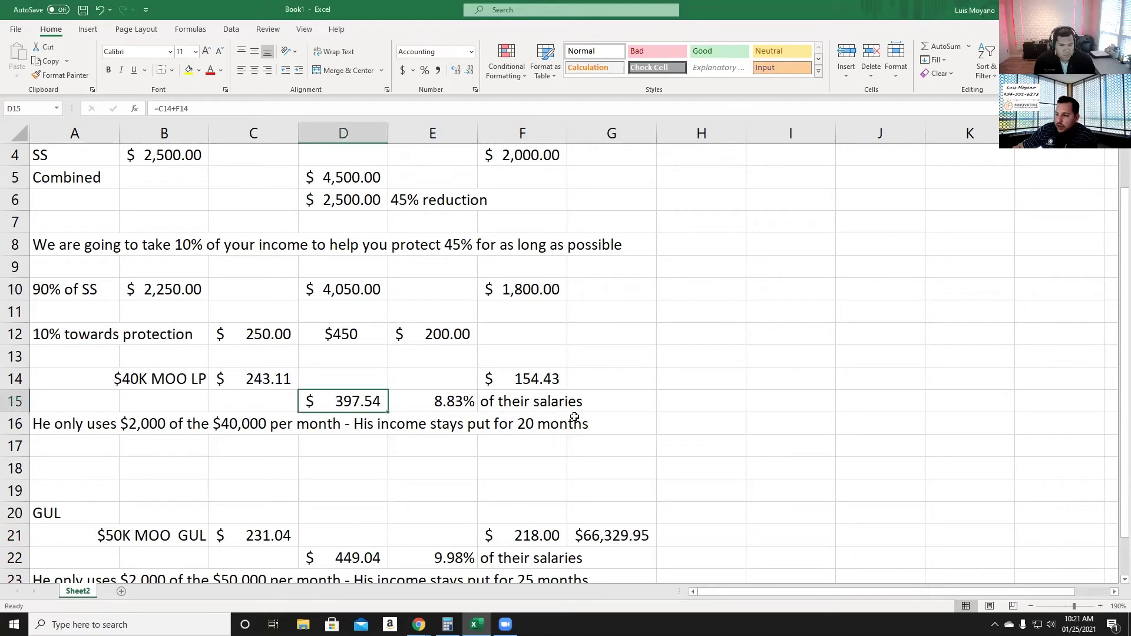
{"action": "left_click", "coordinate": [453, 404]}
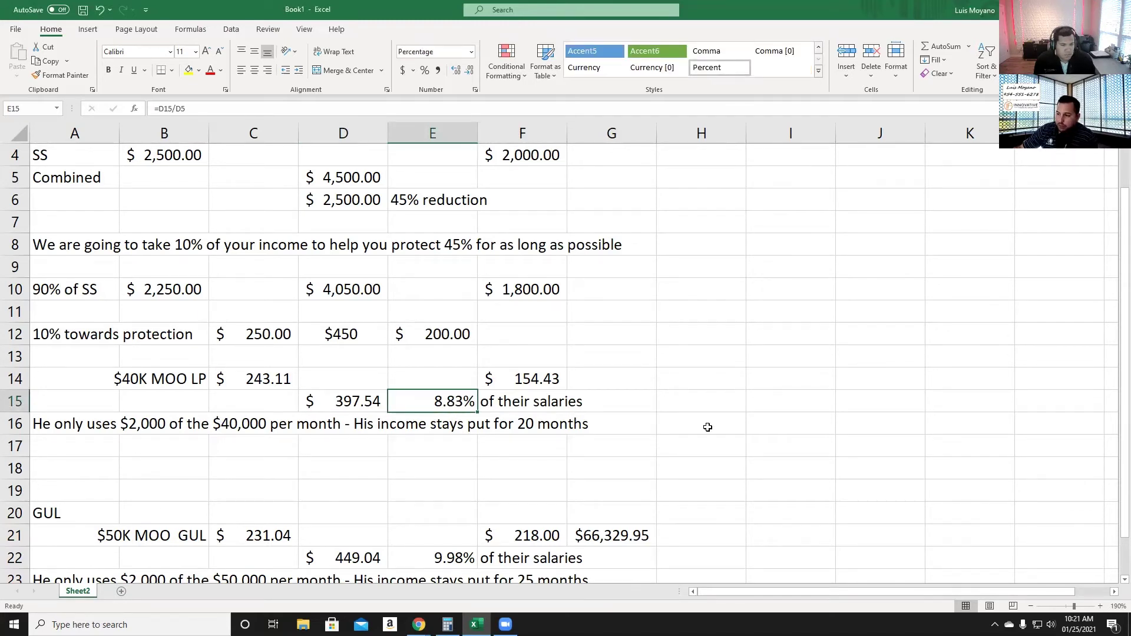
{"action": "left_click", "coordinate": [356, 409]}
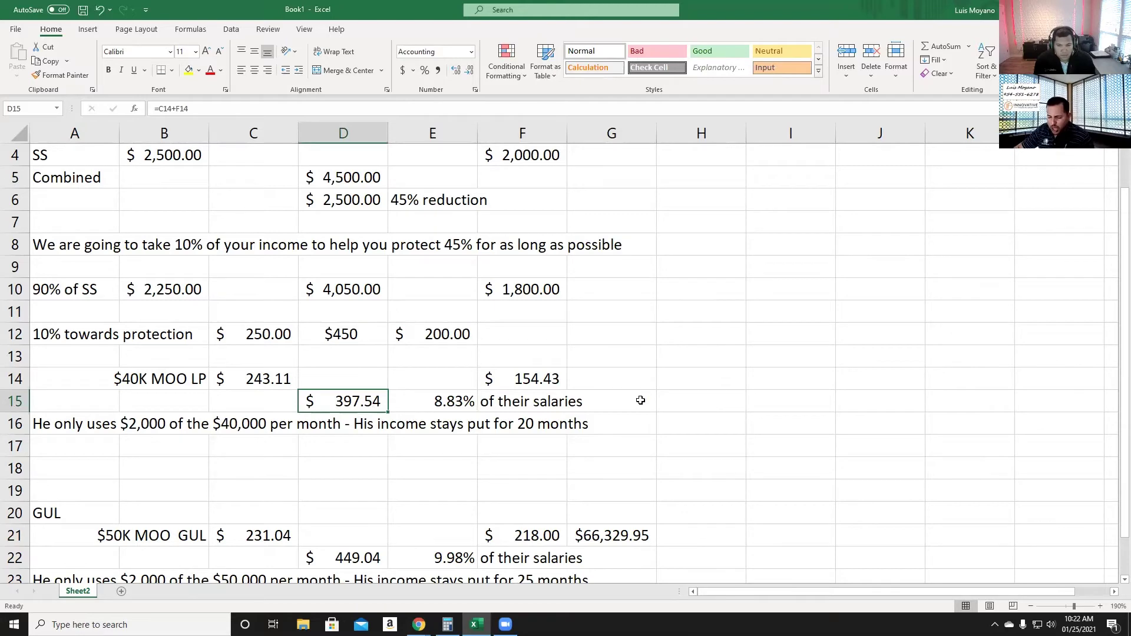
Step: Review the couple's ages in row 3, and examine the GUL section starting at A20
{"action": "scroll", "coordinate": [648, 404], "scroll_direction": "up", "scroll_amount": 1}
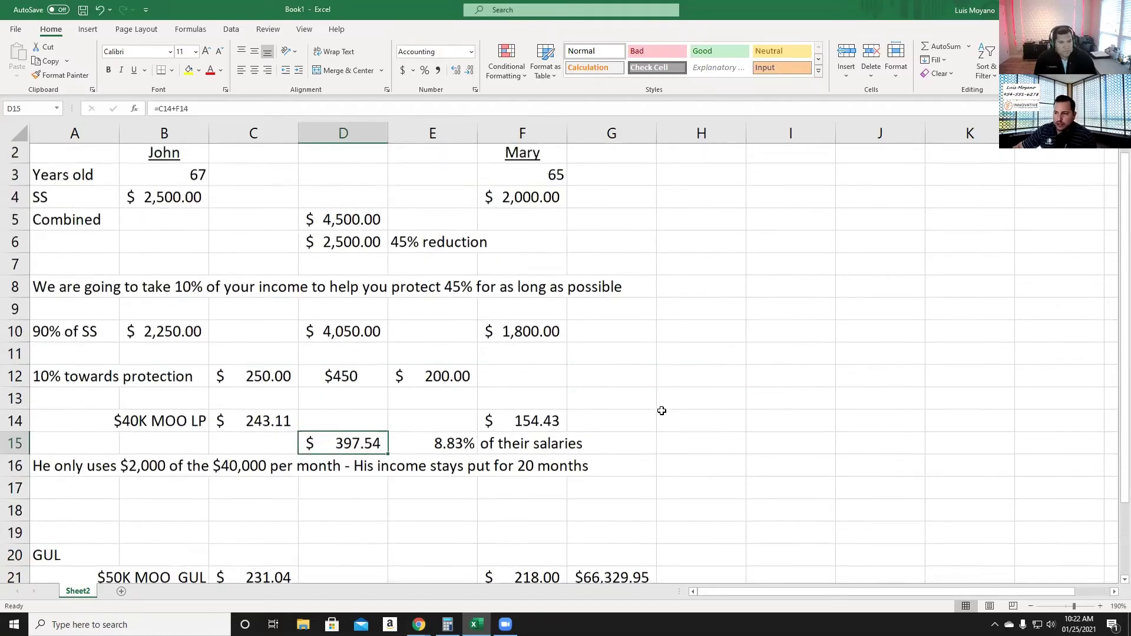
{"action": "left_click_drag", "start_coordinate": [198, 200], "coordinate": [527, 200]}
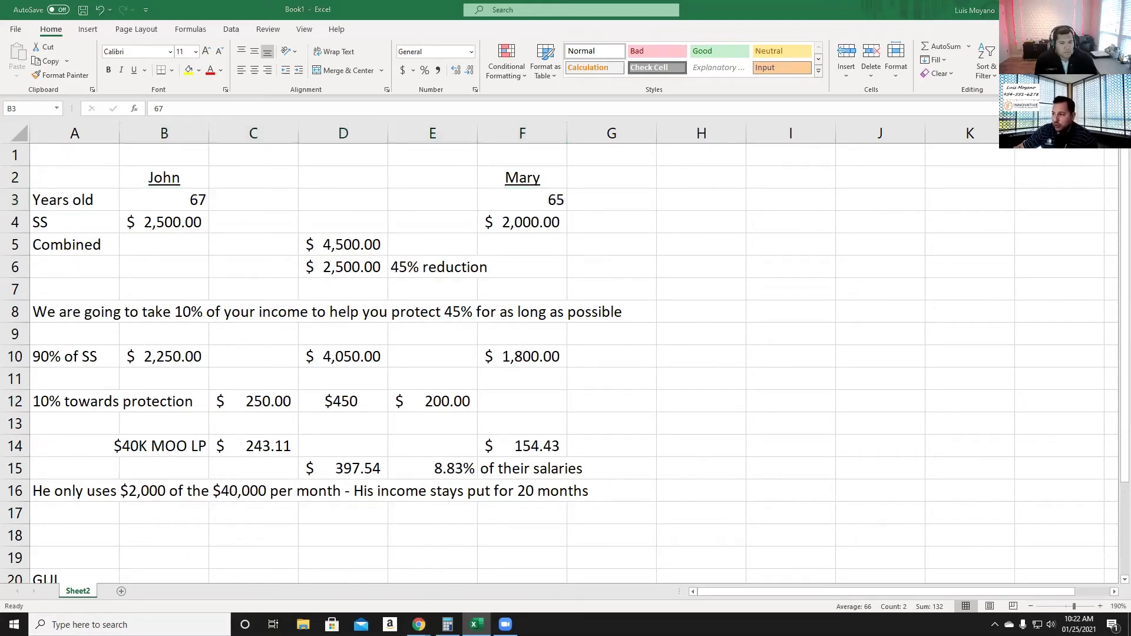
{"action": "scroll", "coordinate": [725, 283], "scroll_direction": "down", "scroll_amount": 1}
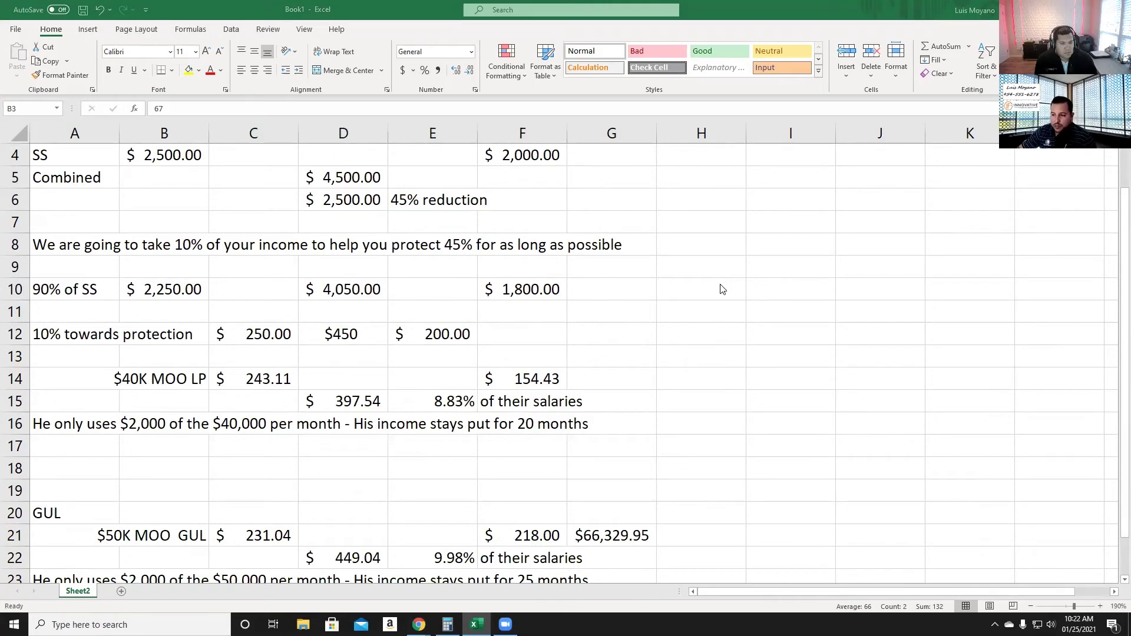
{"action": "scroll", "coordinate": [722, 285], "scroll_direction": "down", "scroll_amount": 4}
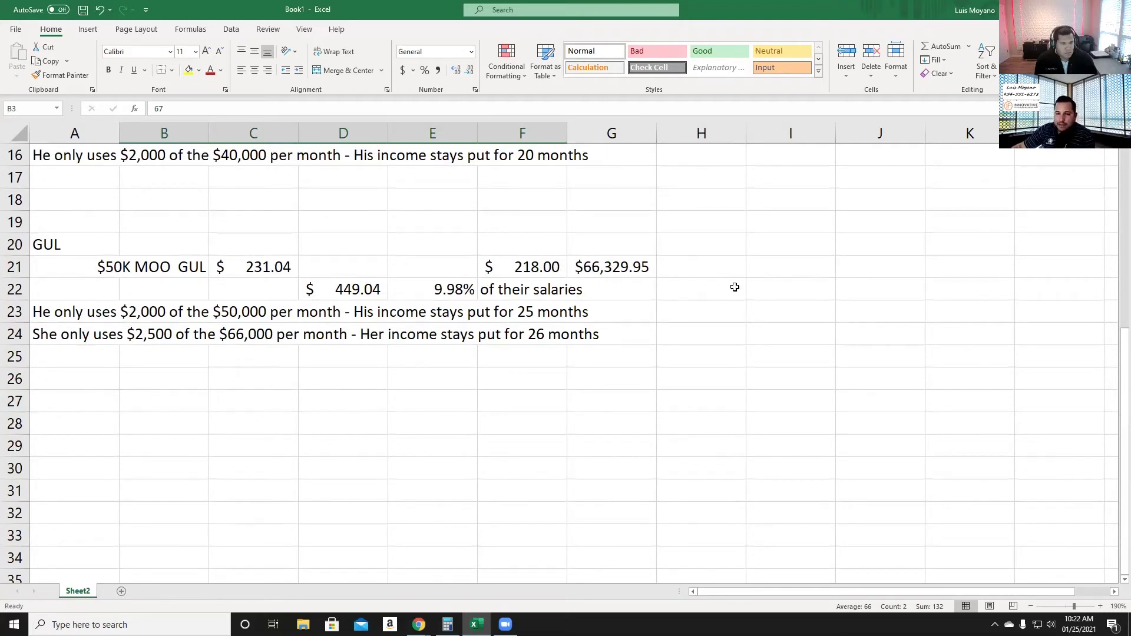
{"action": "left_click", "coordinate": [52, 250]}
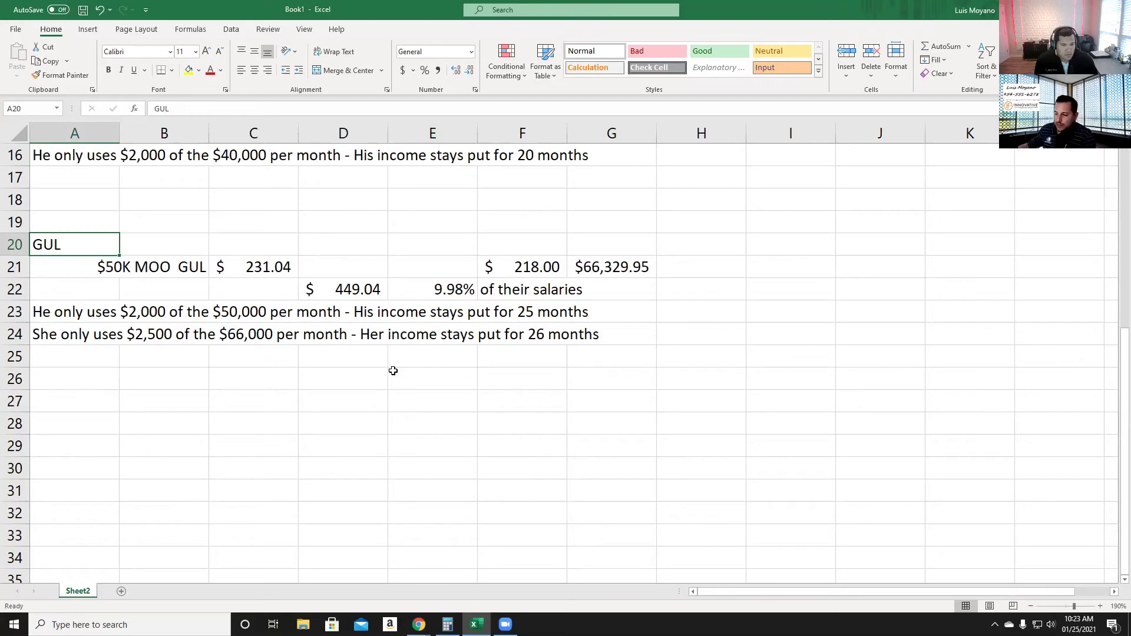
Step: Switch to the Mutual of Omaha Guaranteed Universal Life Express quote page in Chrome, and maximize its window
{"action": "left_click", "coordinate": [419, 624]}
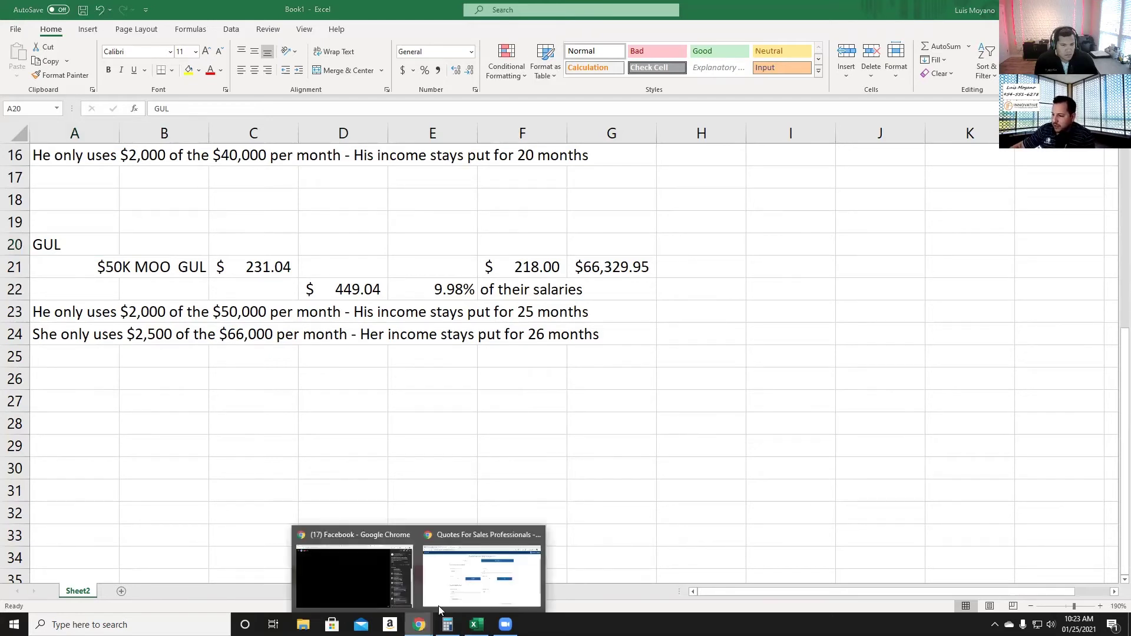
{"action": "left_click", "coordinate": [489, 586]}
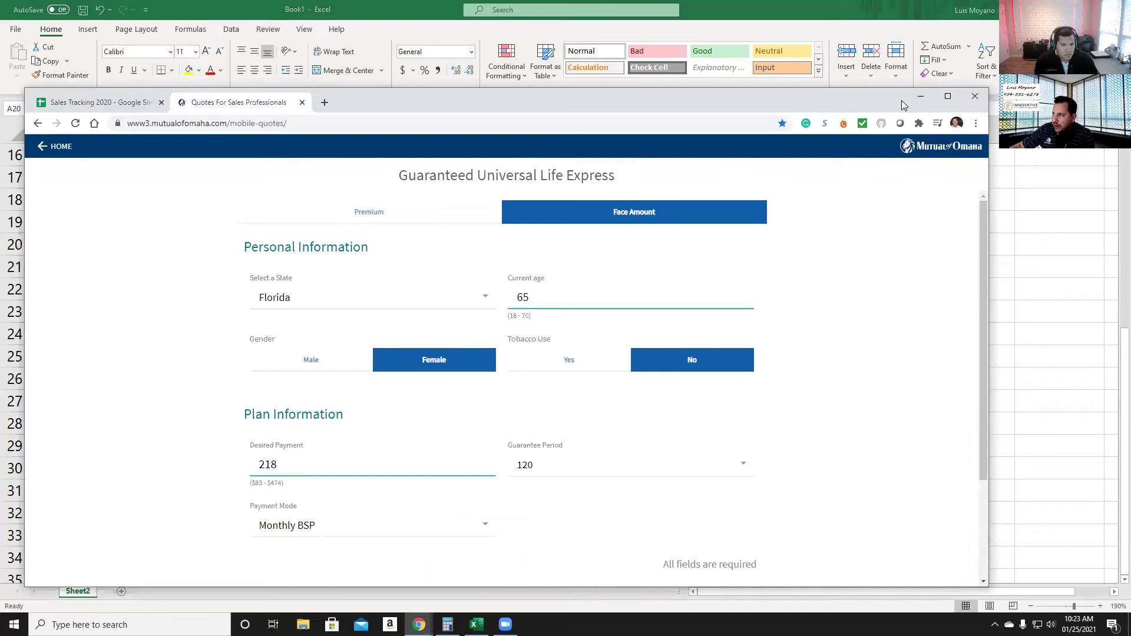
{"action": "left_click", "coordinate": [947, 96]}
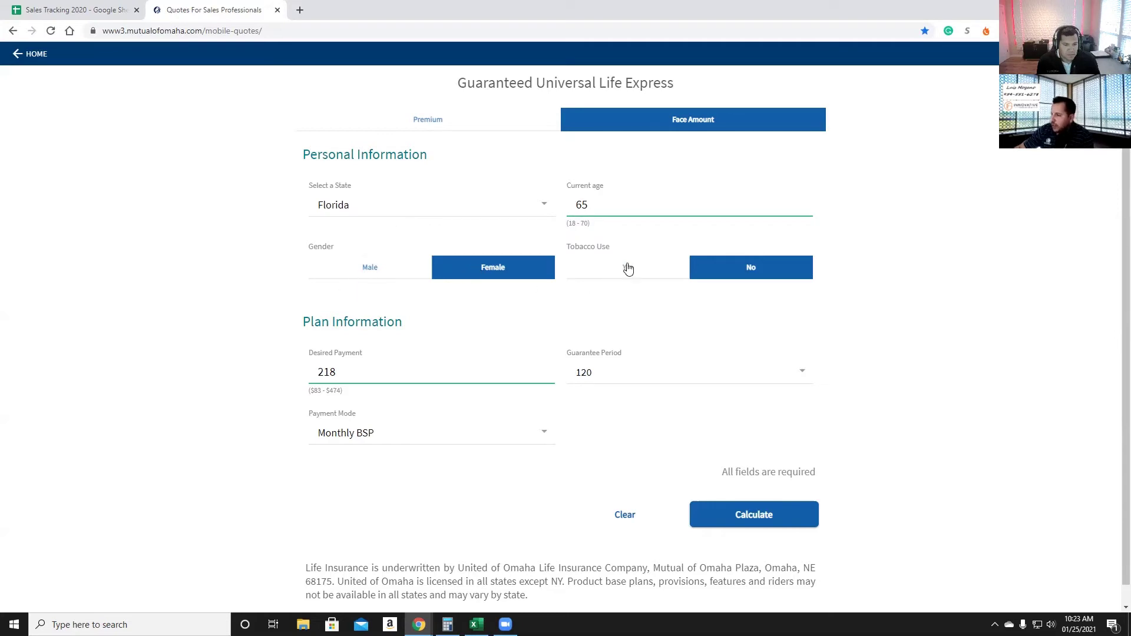
Step: Calculate the 65-year-old female's face amount for a desired payment of 200, trying guarantee period 100 before returning it to 120
{"action": "double_click", "coordinate": [346, 382]}
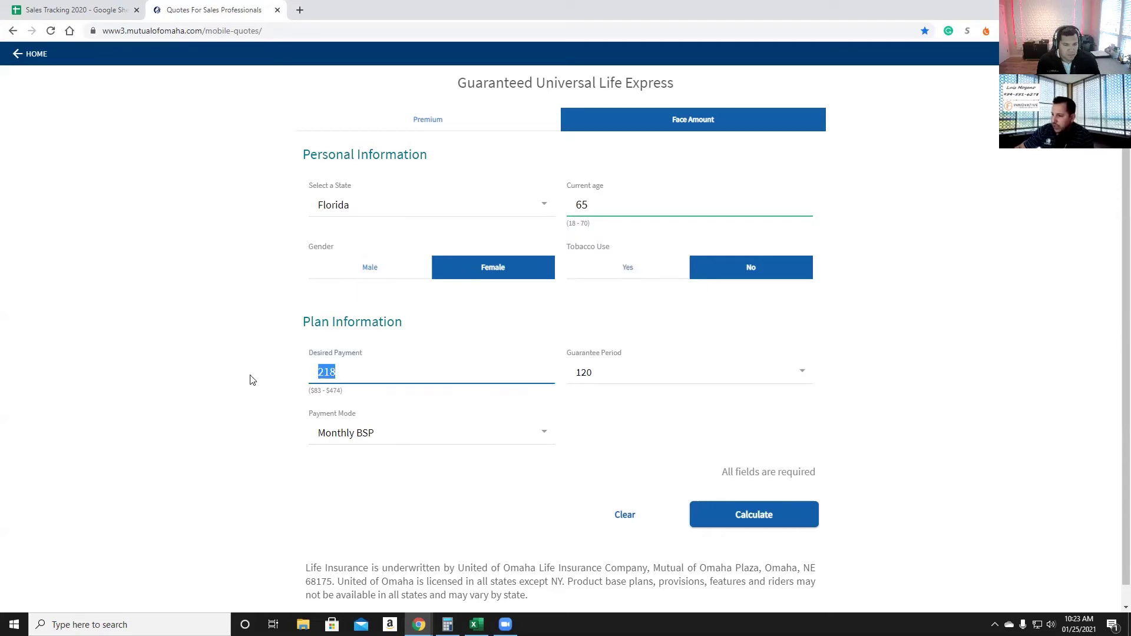
{"action": "type", "text": "200"}
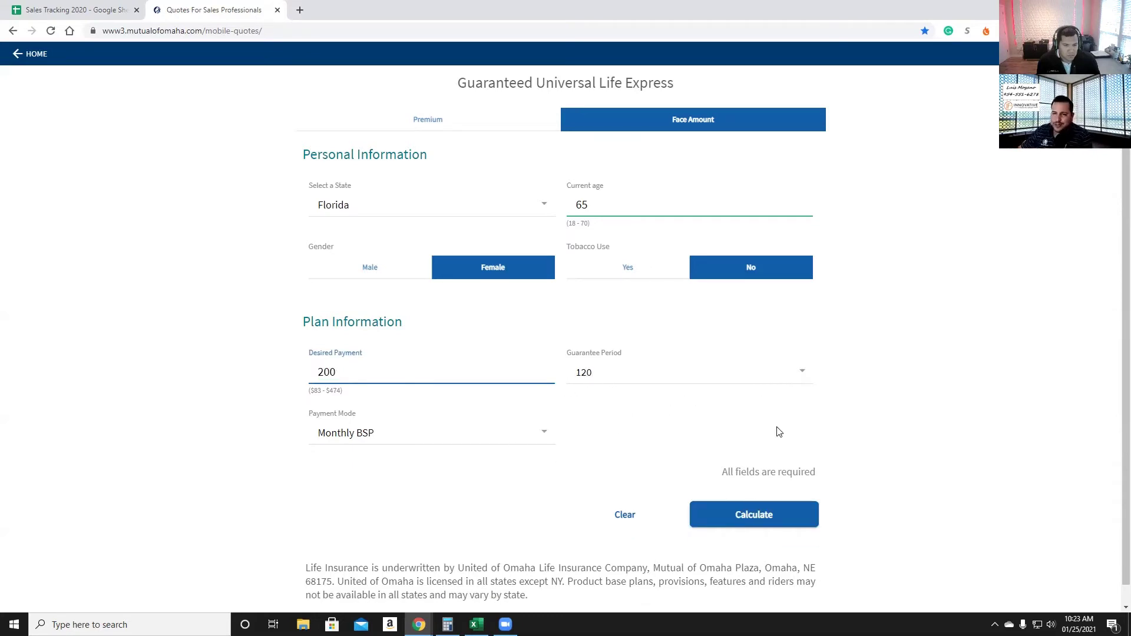
{"action": "left_click", "coordinate": [795, 382]}
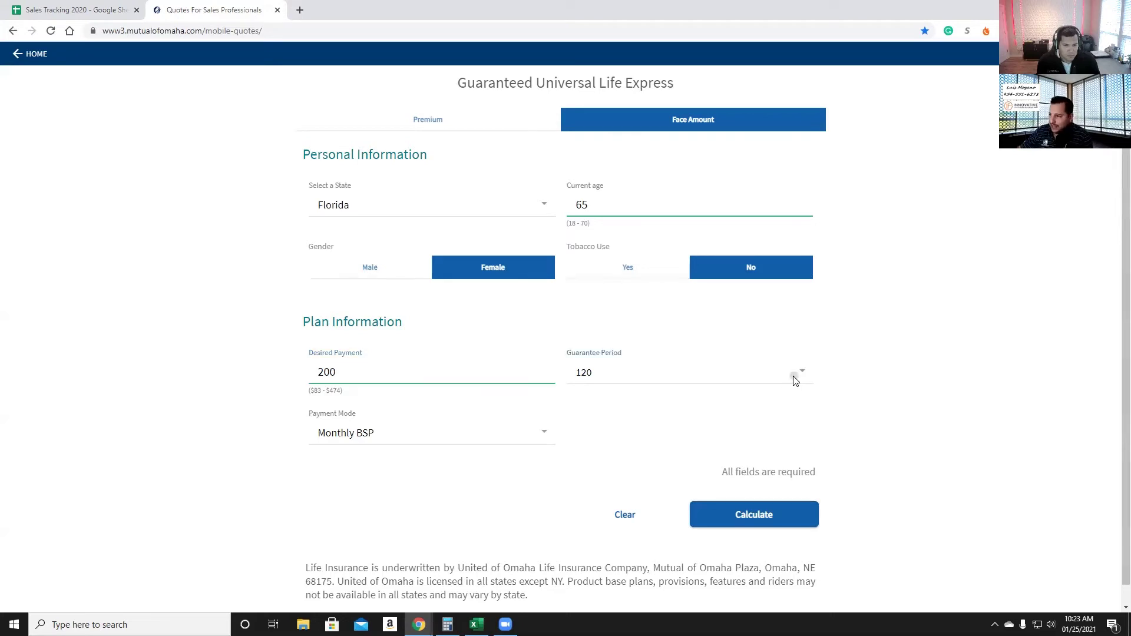
{"action": "left_click", "coordinate": [714, 464]}
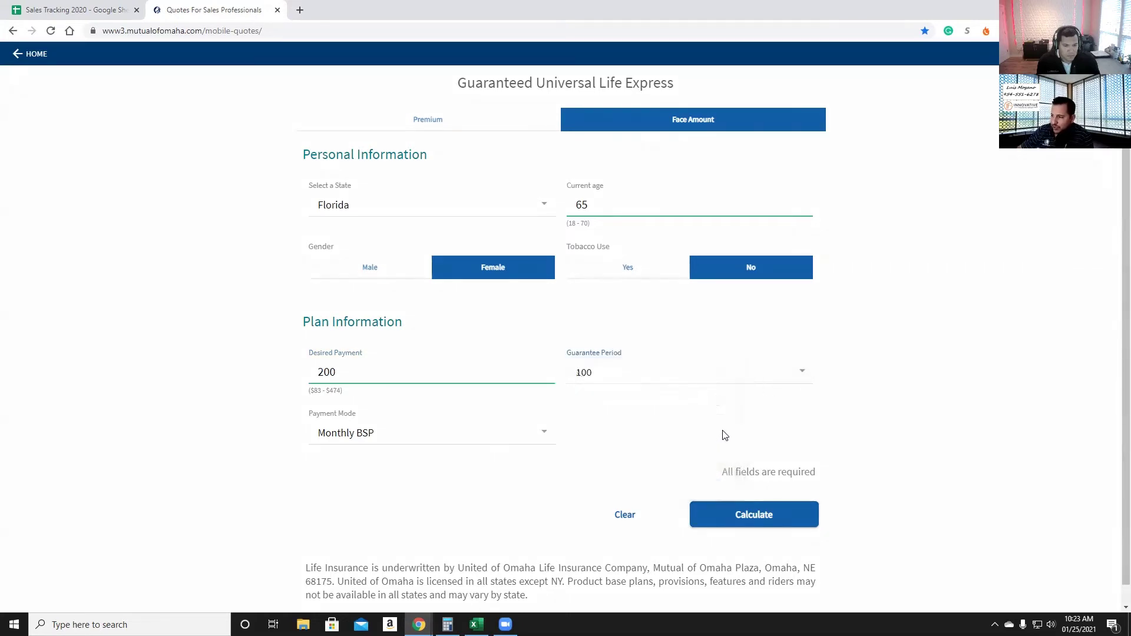
{"action": "left_click", "coordinate": [751, 380]}
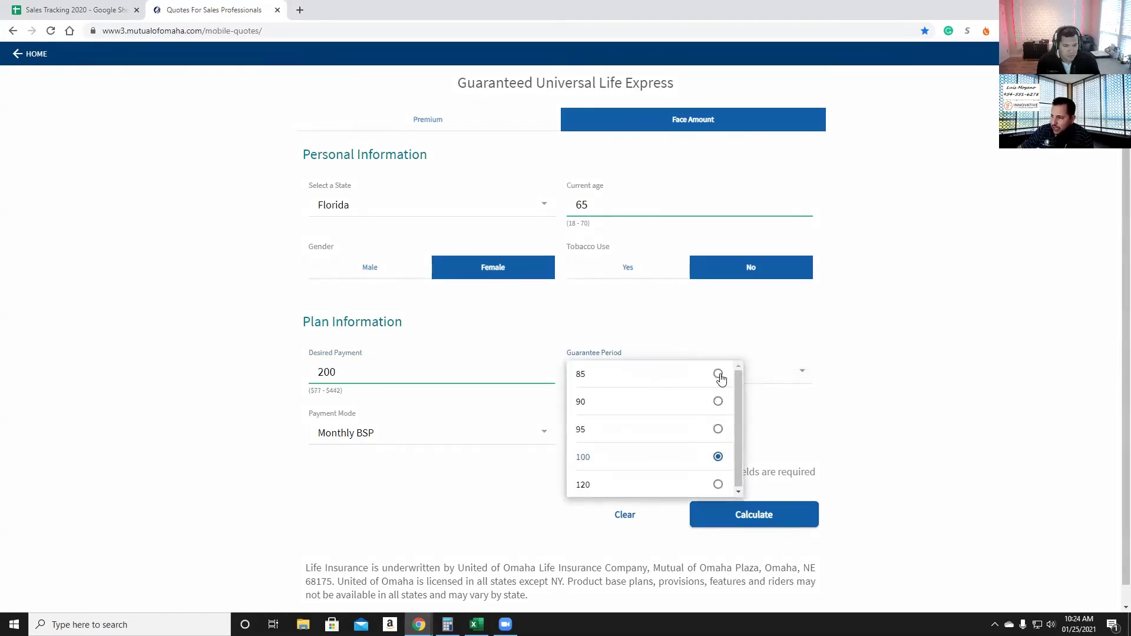
{"action": "left_click", "coordinate": [717, 484]}
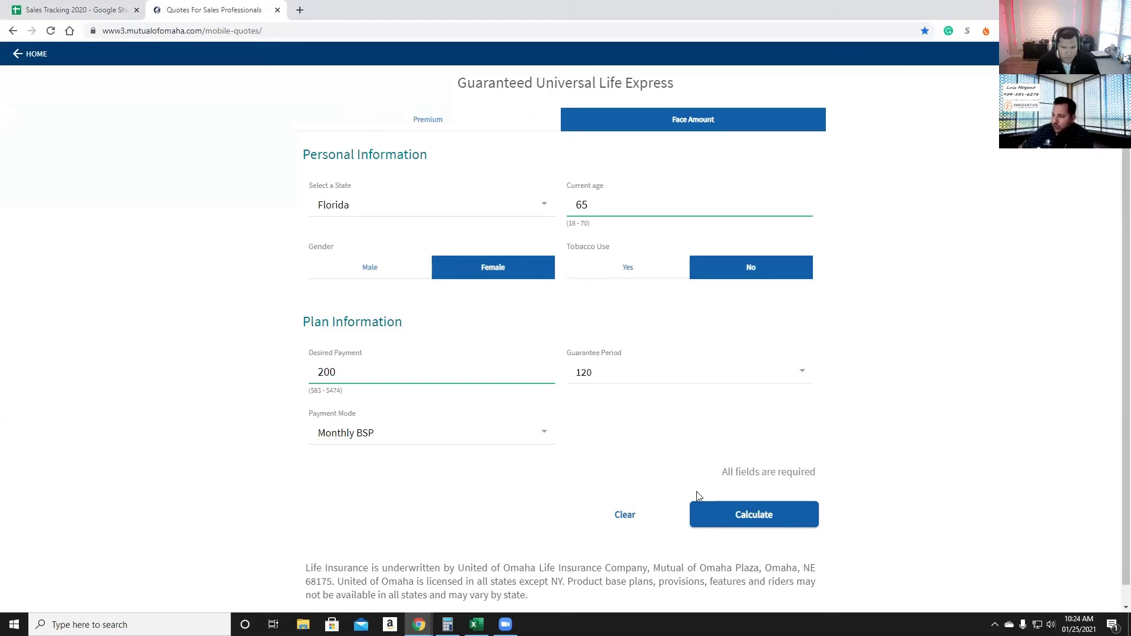
{"action": "left_click", "coordinate": [752, 529]}
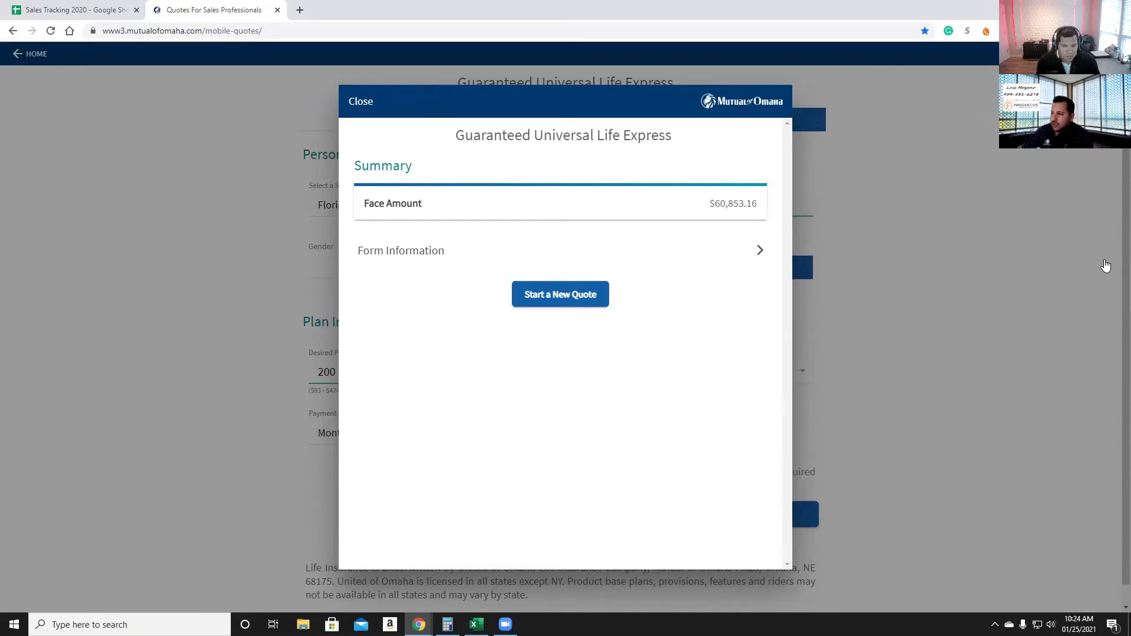
{"action": "left_click", "coordinate": [360, 103]}
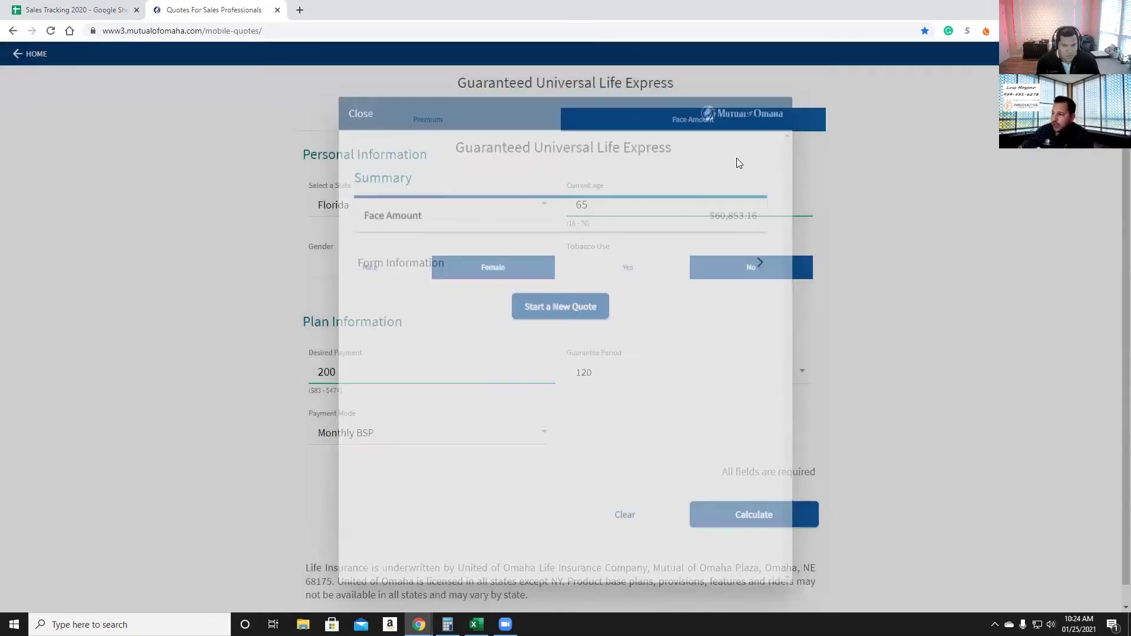
Step: Change the desired payment to 153, recalculate the face amount, and close the quote summary
{"action": "left_click_drag", "start_coordinate": [365, 383], "coordinate": [296, 372]}
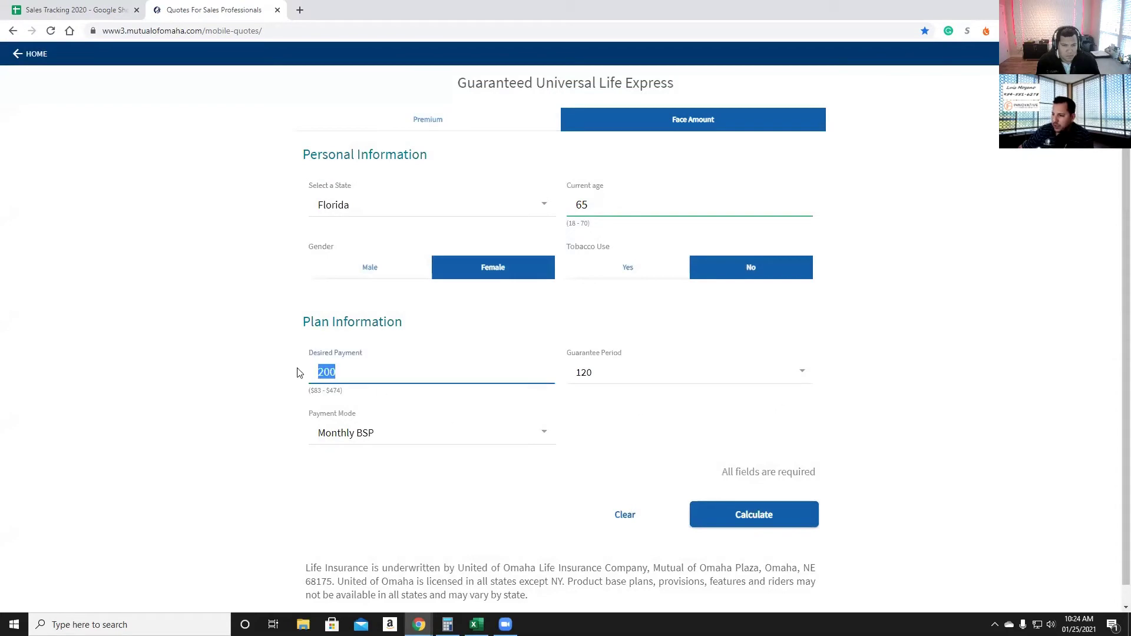
{"action": "type", "text": "153"}
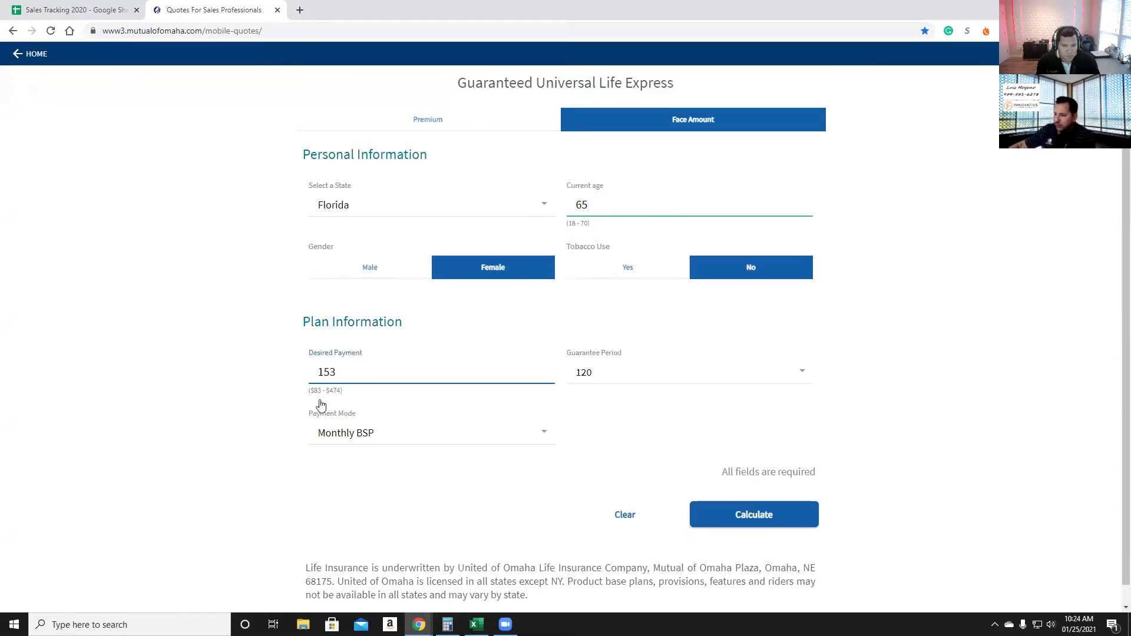
{"action": "left_click", "coordinate": [752, 514]}
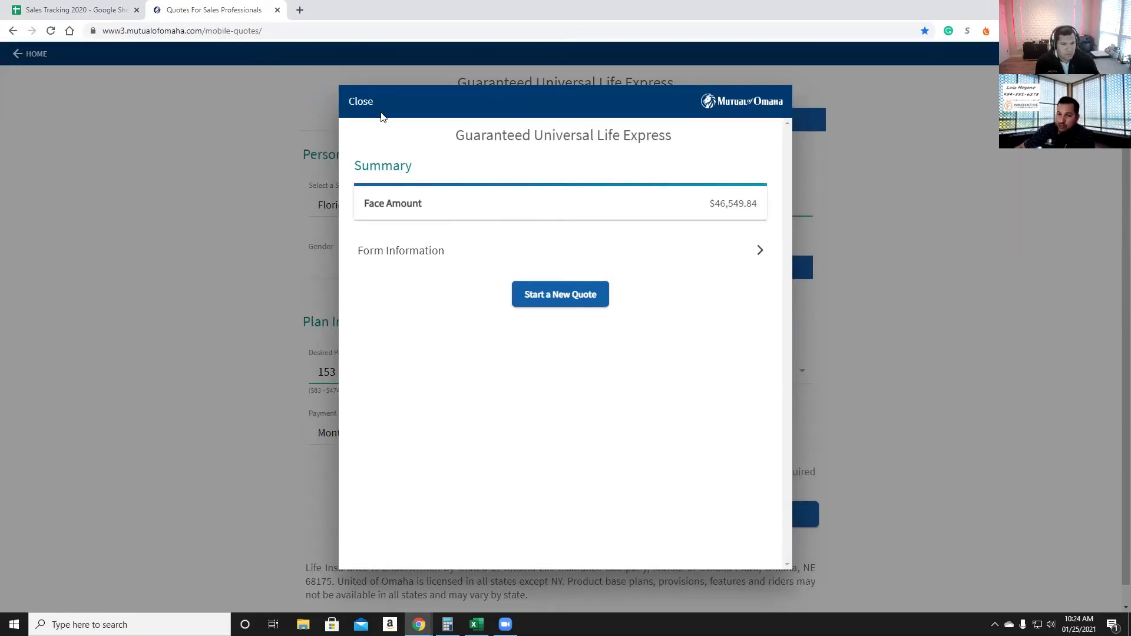
{"action": "left_click", "coordinate": [365, 104]}
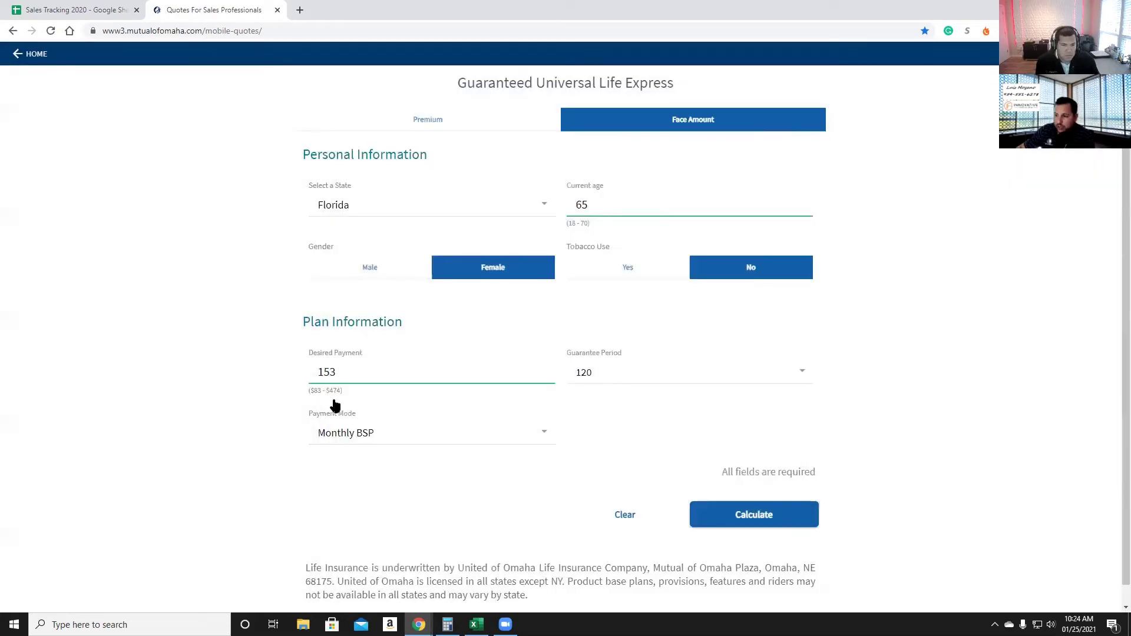
Step: Return to the Excel worksheet, and examine the $50K MOO GUL label in A21 and the husband's premium in C21
{"action": "left_click_drag", "start_coordinate": [330, 372], "coordinate": [308, 372]}
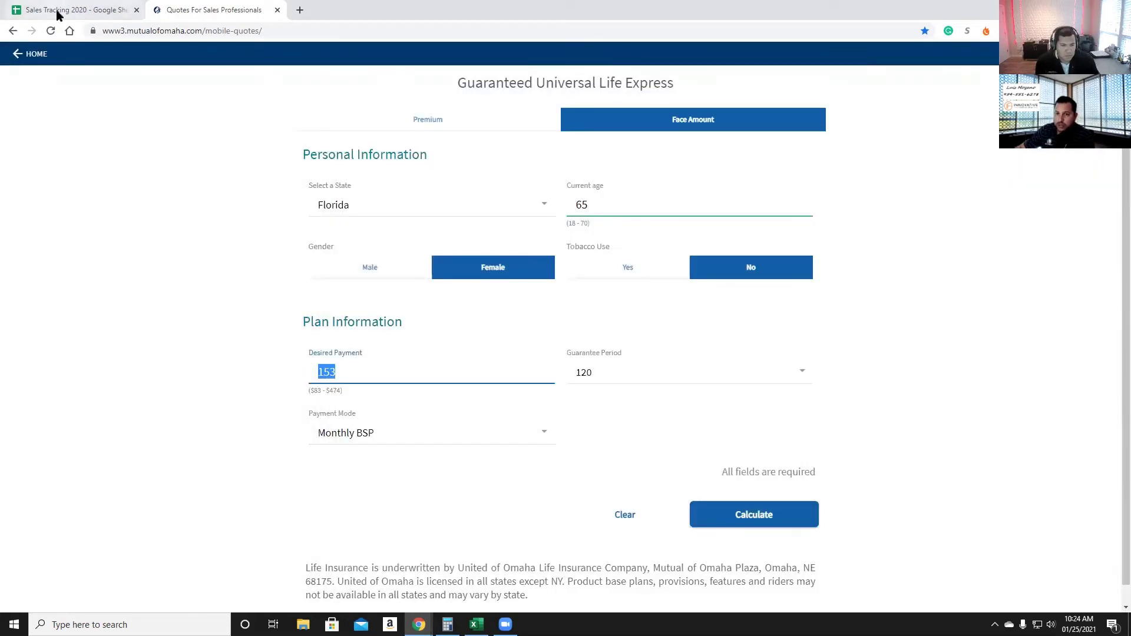
{"action": "left_click", "coordinate": [80, 13]}
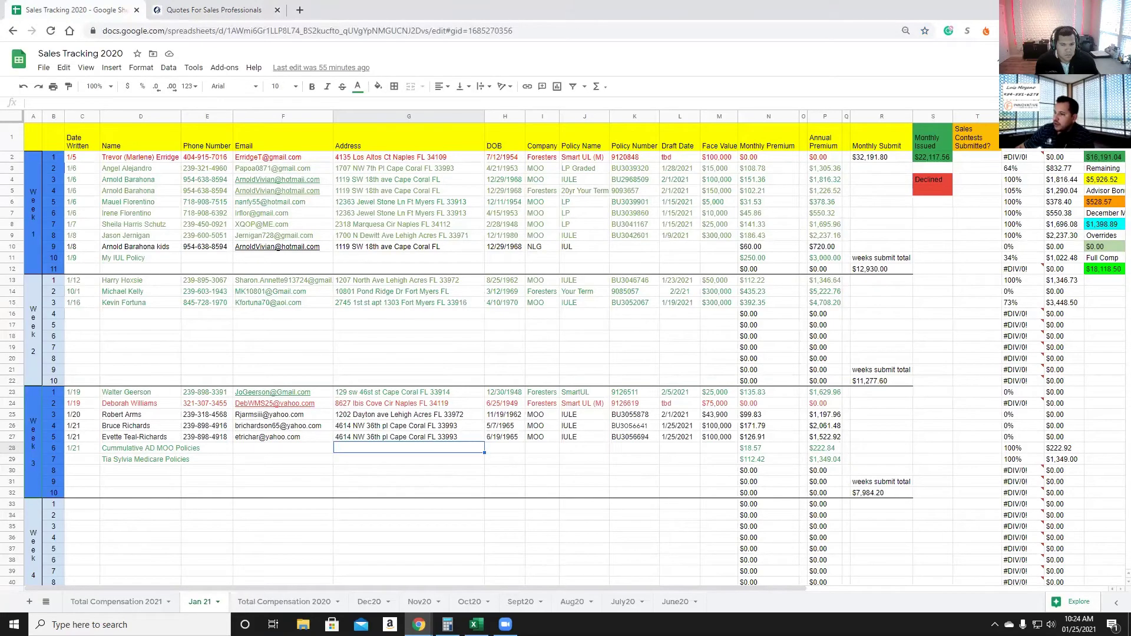
{"action": "key", "text": "alt+Tab"}
{"action": "left_click", "coordinate": [365, 392]}
{"action": "left_click", "coordinate": [428, 400]}
{"action": "scroll", "coordinate": [522, 357], "scroll_direction": "down", "scroll_amount": 1}
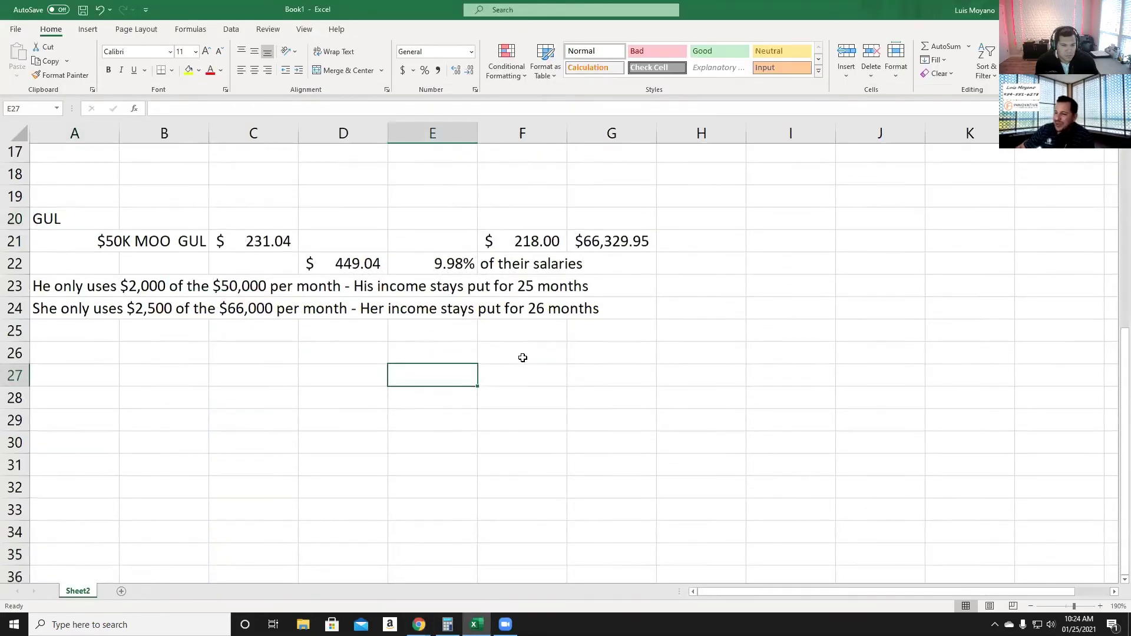
{"action": "scroll", "coordinate": [522, 358], "scroll_direction": "down", "scroll_amount": 1}
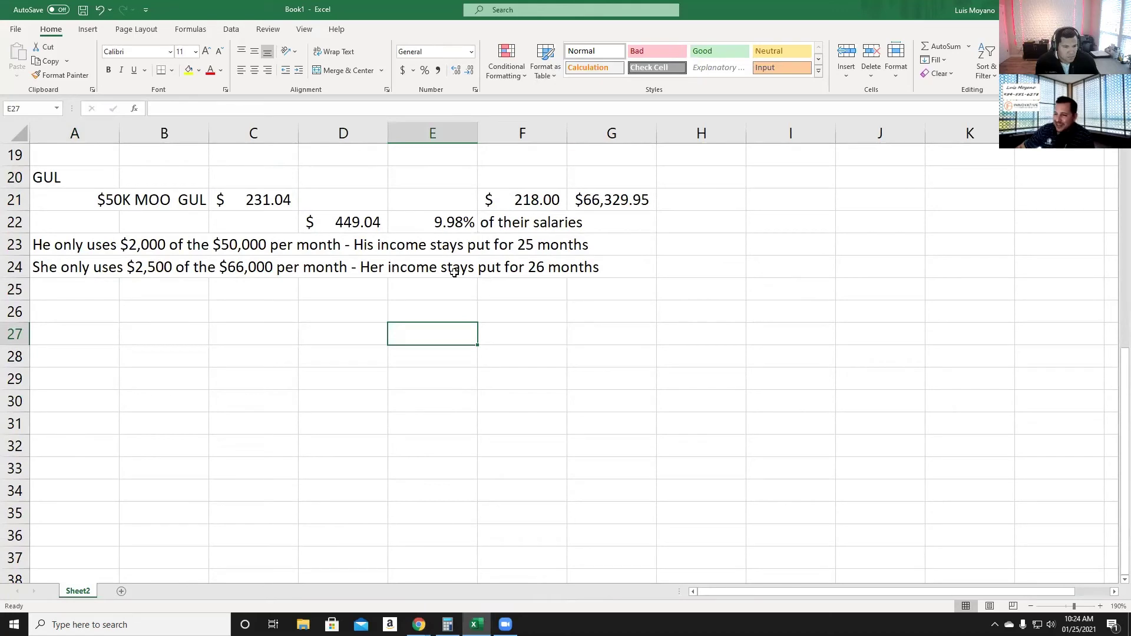
{"action": "left_click", "coordinate": [120, 198]}
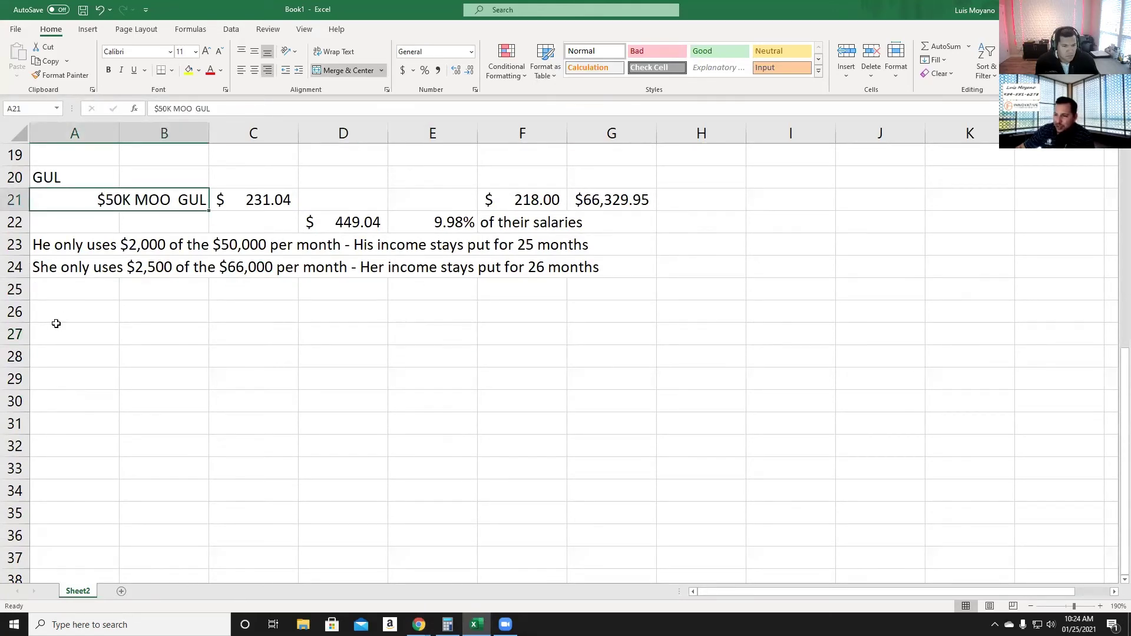
{"action": "scroll", "coordinate": [138, 360], "scroll_direction": "up", "scroll_amount": 1}
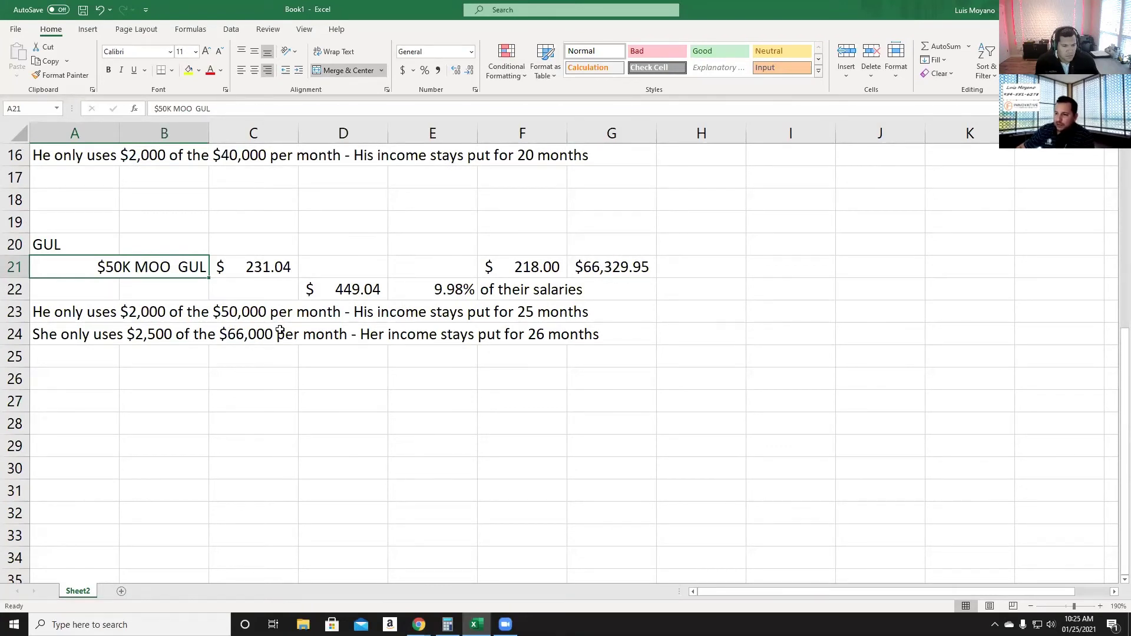
{"action": "left_click", "coordinate": [269, 278]}
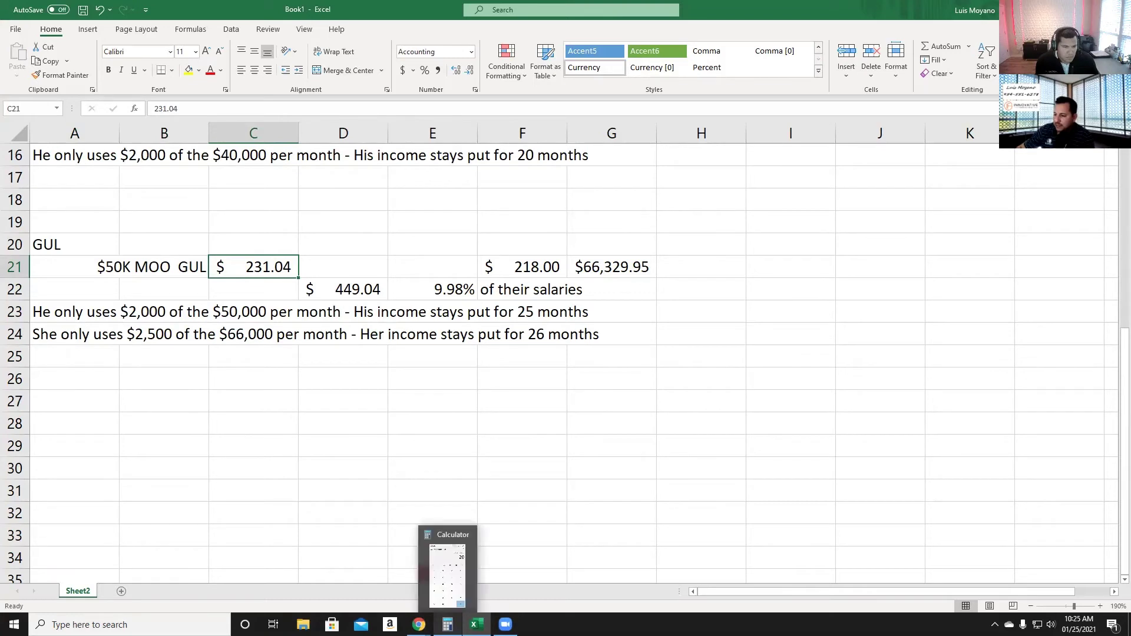
Step: Switch back to the Quotes For Sales Professionals page in Chrome, and set the current age to 67 and gender to Male
{"action": "mouse_move", "coordinate": [418, 625]}
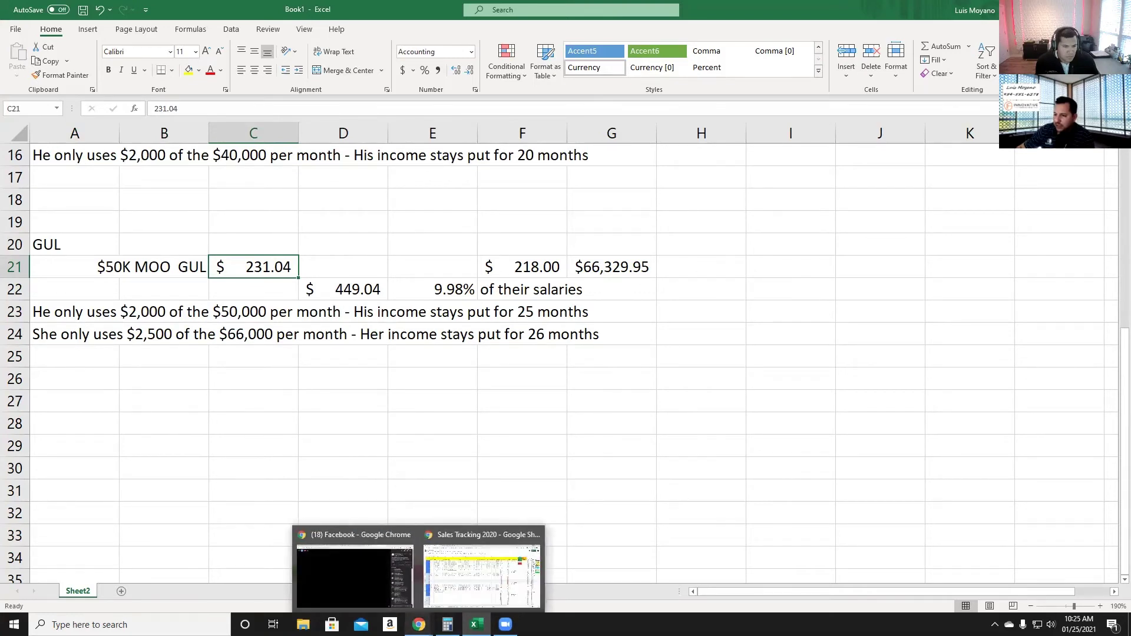
{"action": "left_click", "coordinate": [456, 589]}
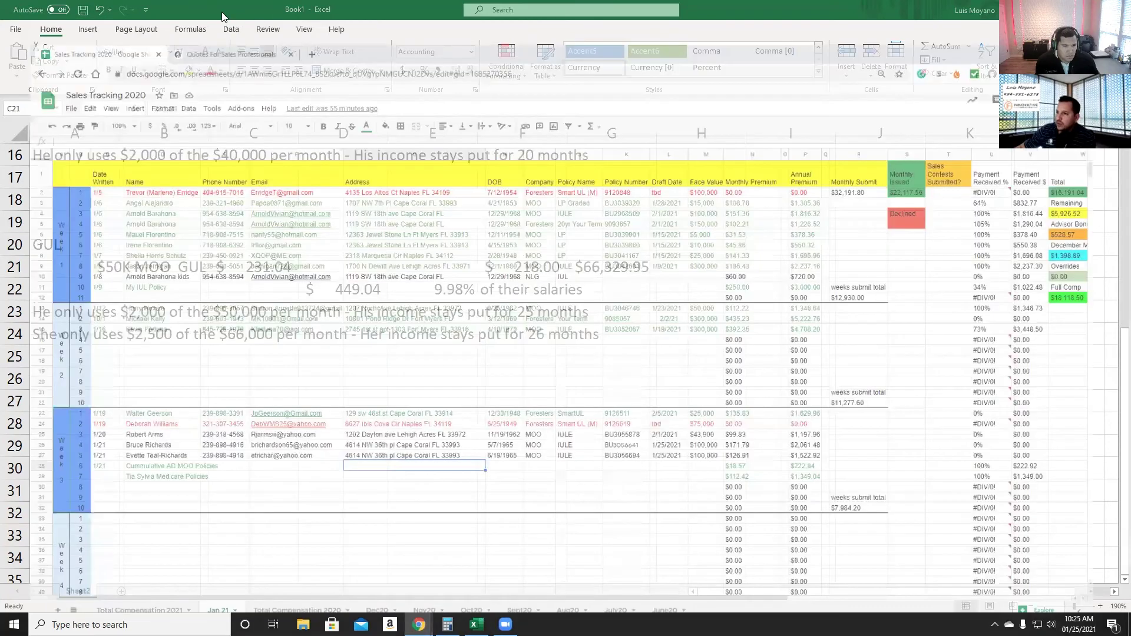
{"action": "left_click", "coordinate": [225, 12]}
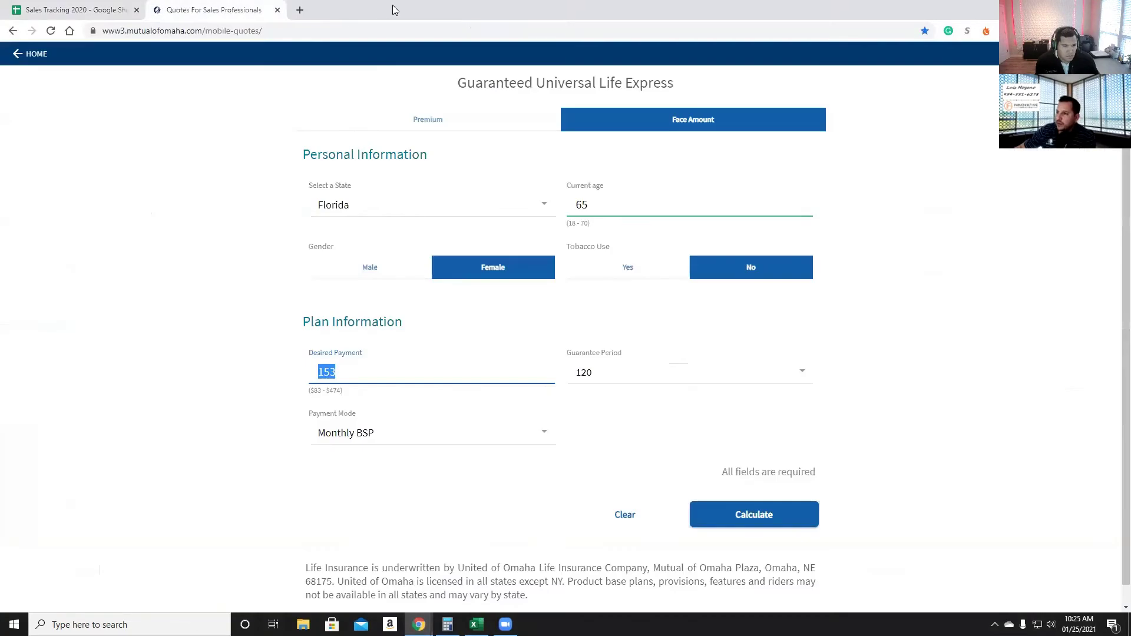
{"action": "left_click", "coordinate": [607, 199]}
{"action": "key", "text": "BackSpace"}
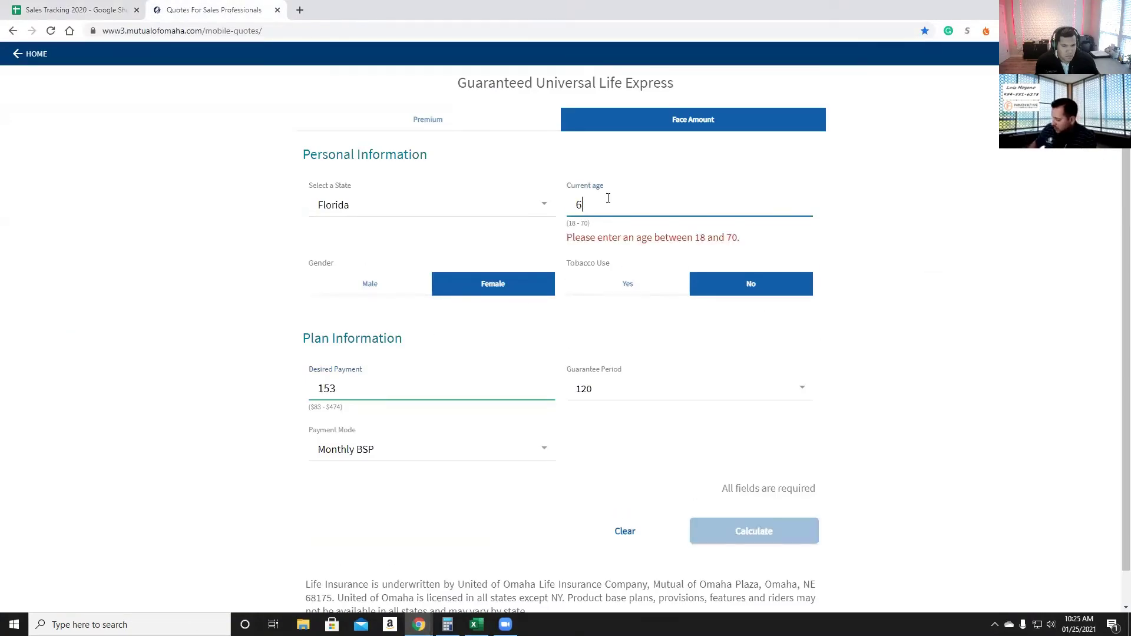
{"action": "type", "text": "7"}
{"action": "right_click", "coordinate": [576, 202]}
{"action": "left_click", "coordinate": [369, 268]}
Step: Set the desired payment to 250, calculate the male's face amount, and close the quote summary
{"action": "left_click_drag", "start_coordinate": [357, 367], "coordinate": [264, 369]}
{"action": "type", "text": "2"}
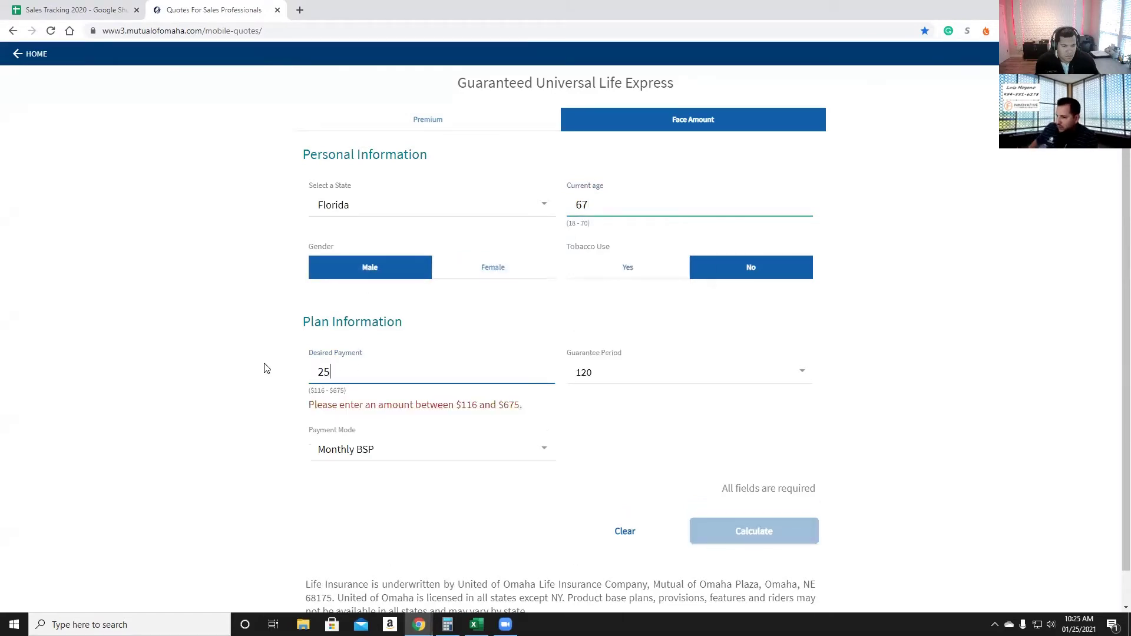
{"action": "key", "text": "BackSpace"}
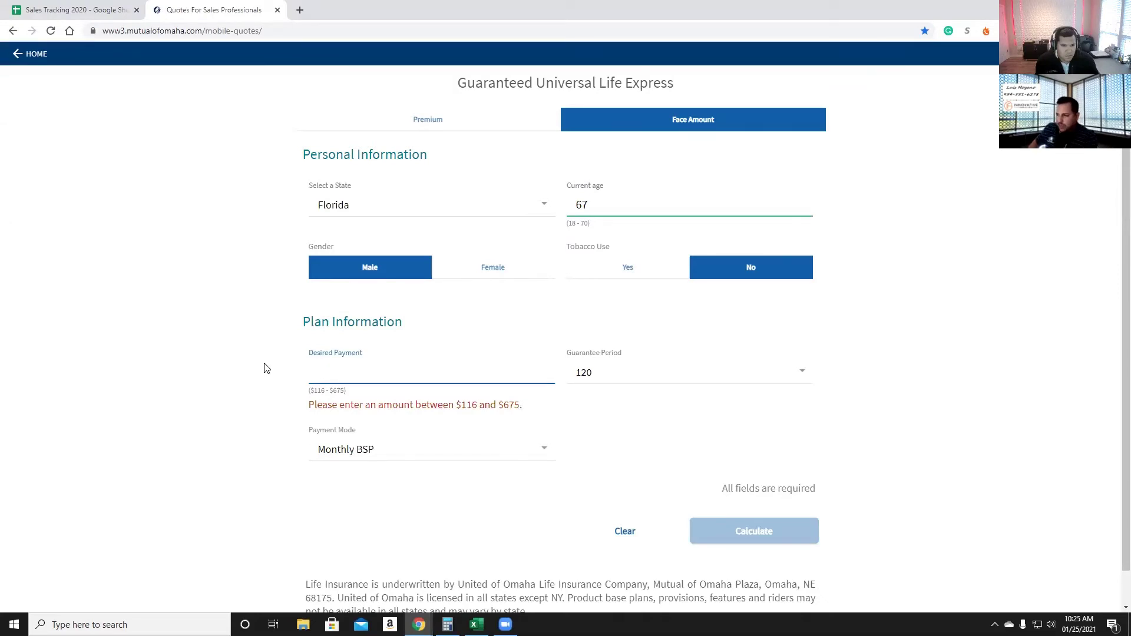
{"action": "type", "text": "250"}
{"action": "left_click", "coordinate": [799, 521]}
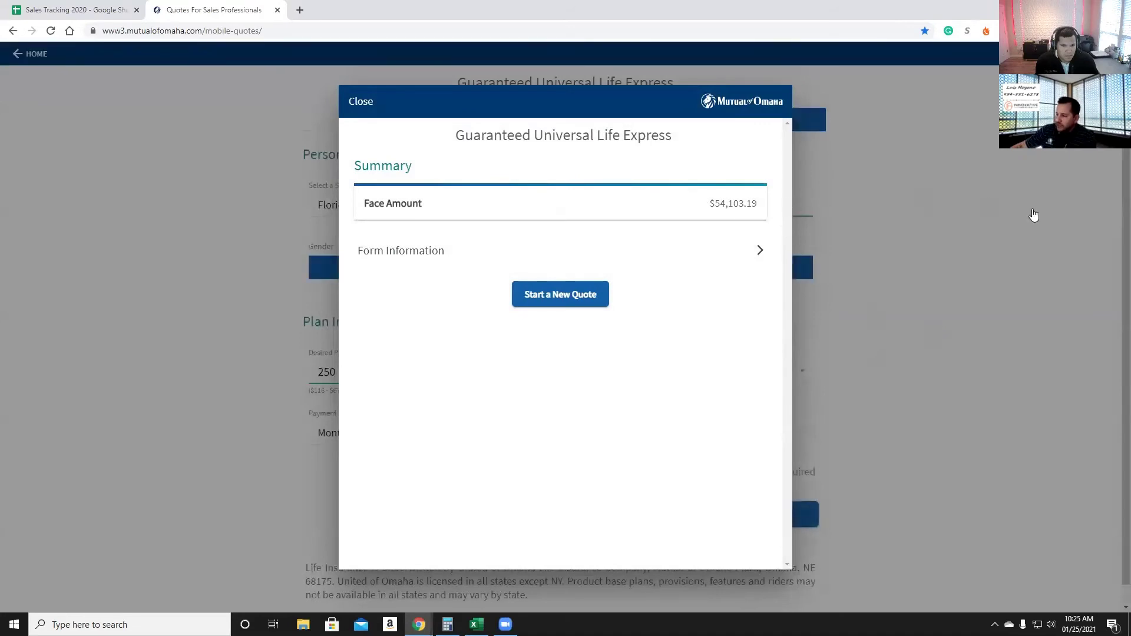
{"action": "left_click", "coordinate": [360, 103]}
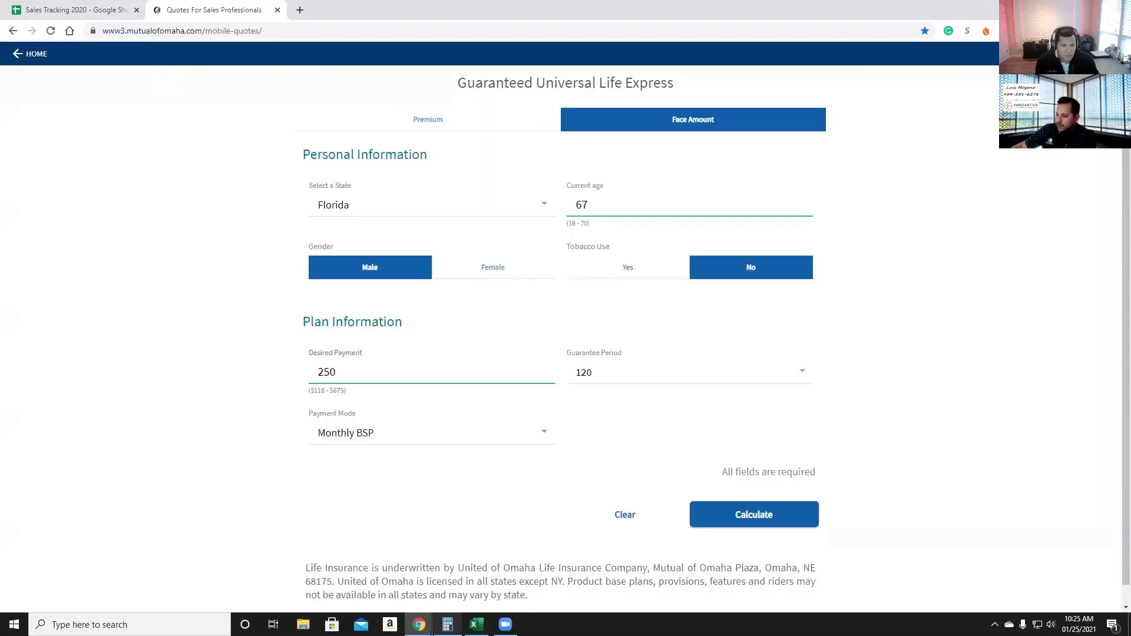
Step: Divide 54000 by 2000 in Calculator, and minimize it
{"action": "left_click", "coordinate": [447, 624]}
{"action": "left_click", "coordinate": [815, 432]}
{"action": "left_click", "coordinate": [761, 432]}
{"action": "double_click", "coordinate": [807, 502]}
{"action": "left_click", "coordinate": [810, 512]}
{"action": "left_click", "coordinate": [921, 350]}
{"action": "left_click", "coordinate": [815, 473]}
{"action": "left_click", "coordinate": [824, 514]}
{"action": "left_click", "coordinate": [824, 515]}
{"action": "left_click", "coordinate": [825, 515]}
{"action": "left_click", "coordinate": [906, 510]}
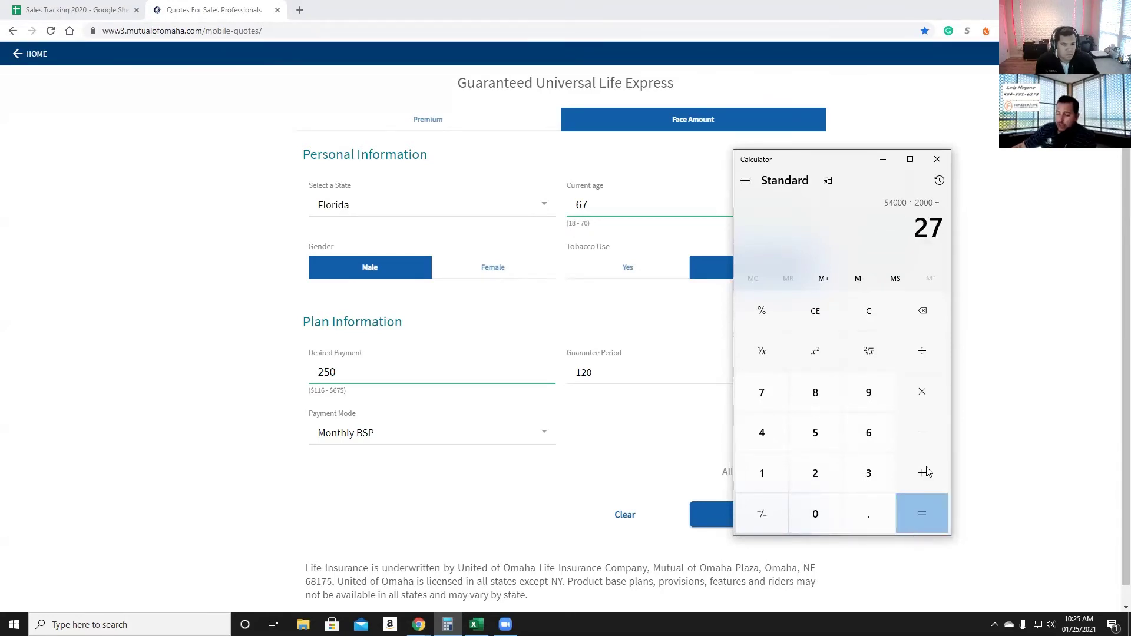
{"action": "left_click", "coordinate": [883, 159]}
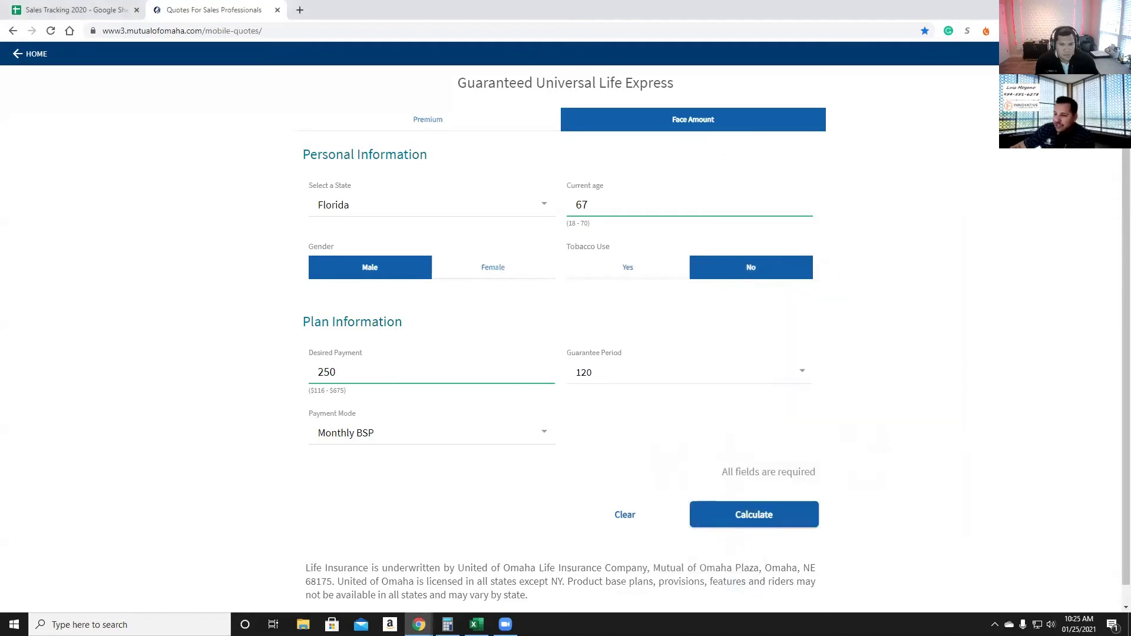
Step: Switch back to the Excel worksheet, and compare the combined GUL premium in D22 with the 10% towards protection amount in D12
{"action": "key", "text": "alt+Tab"}
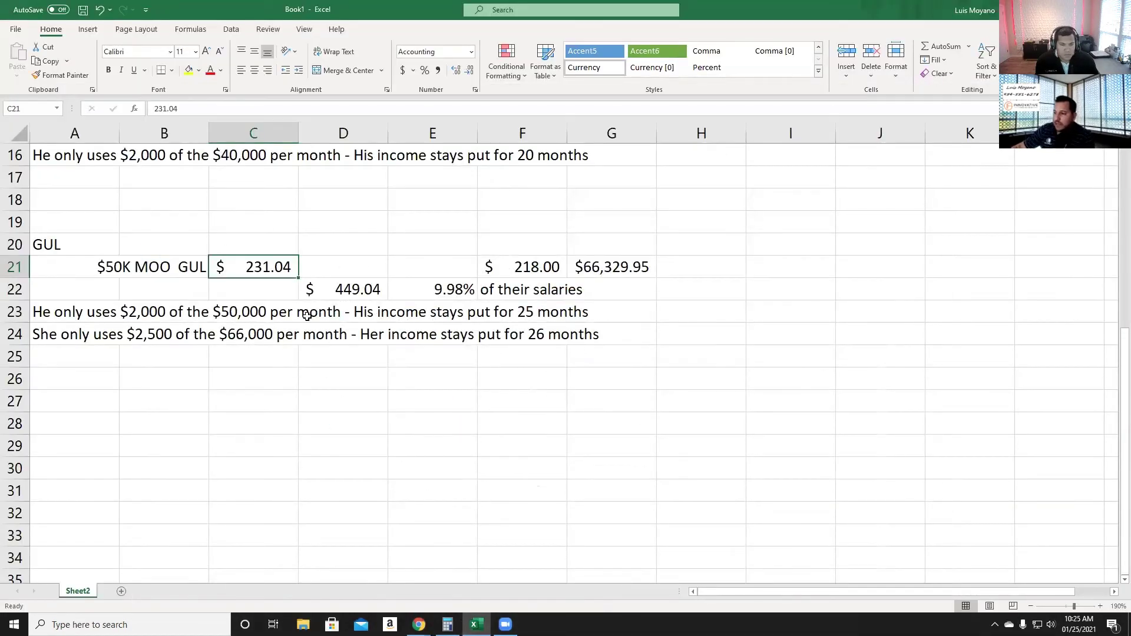
{"action": "left_click", "coordinate": [354, 290]}
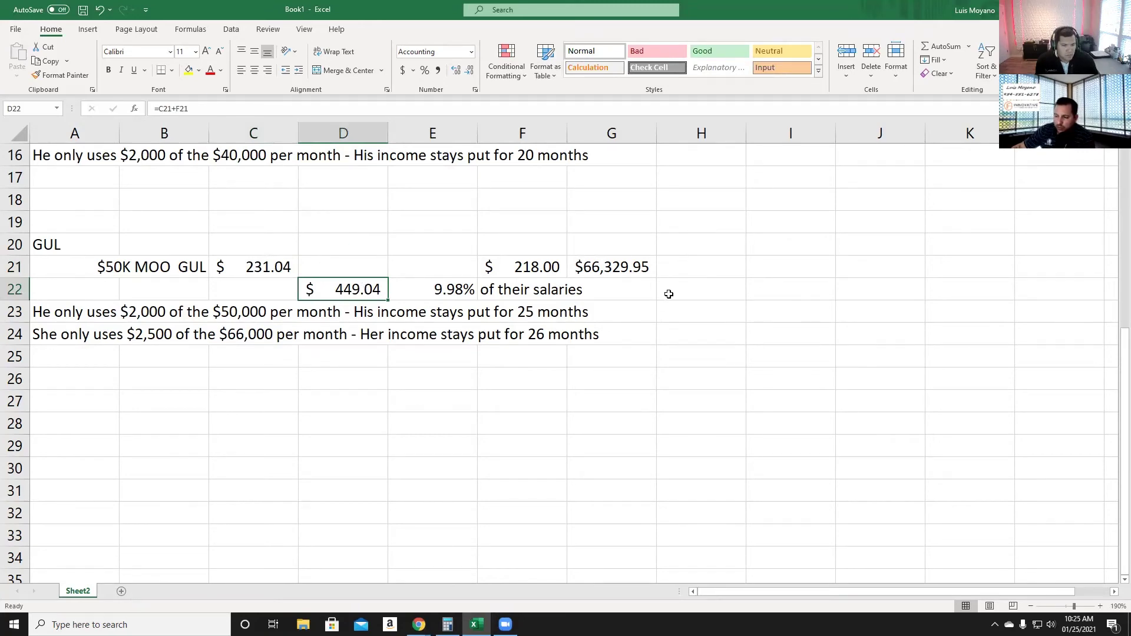
{"action": "scroll", "coordinate": [368, 396], "scroll_direction": "up", "scroll_amount": 5}
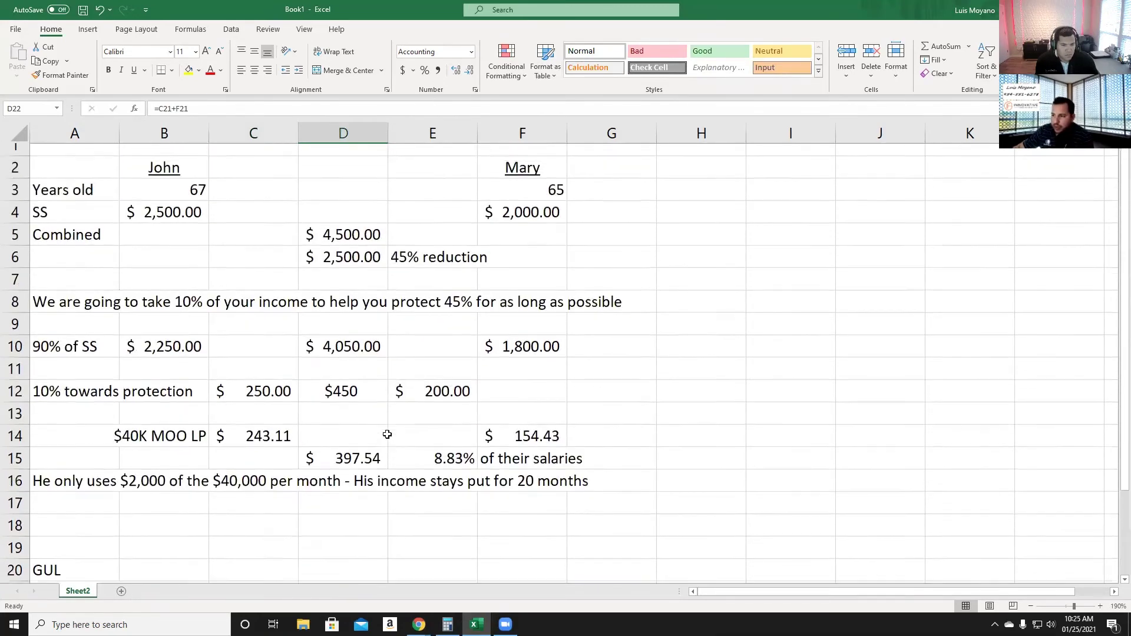
{"action": "scroll", "coordinate": [371, 436], "scroll_direction": "down", "scroll_amount": 4}
{"action": "scroll", "coordinate": [375, 416], "scroll_direction": "up", "scroll_amount": 4}
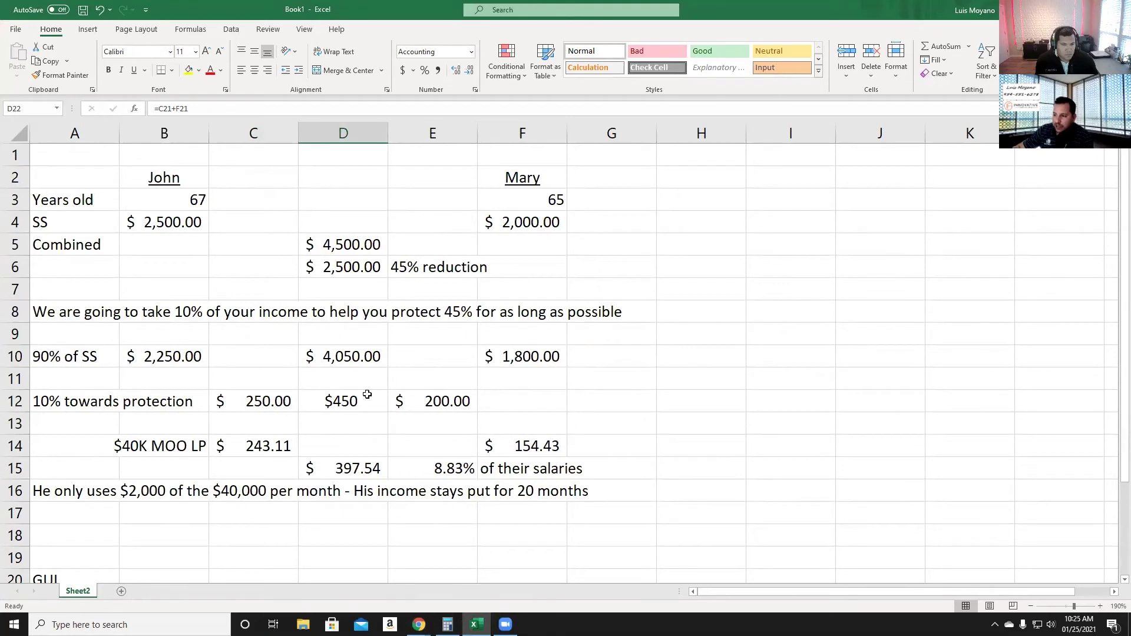
{"action": "left_click", "coordinate": [338, 401]}
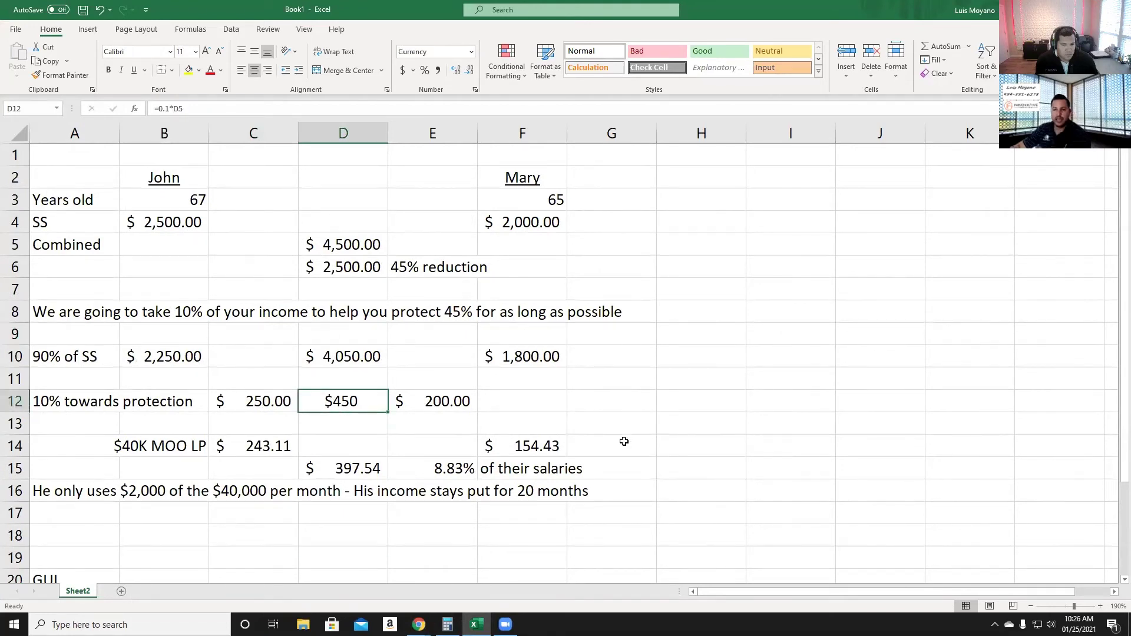